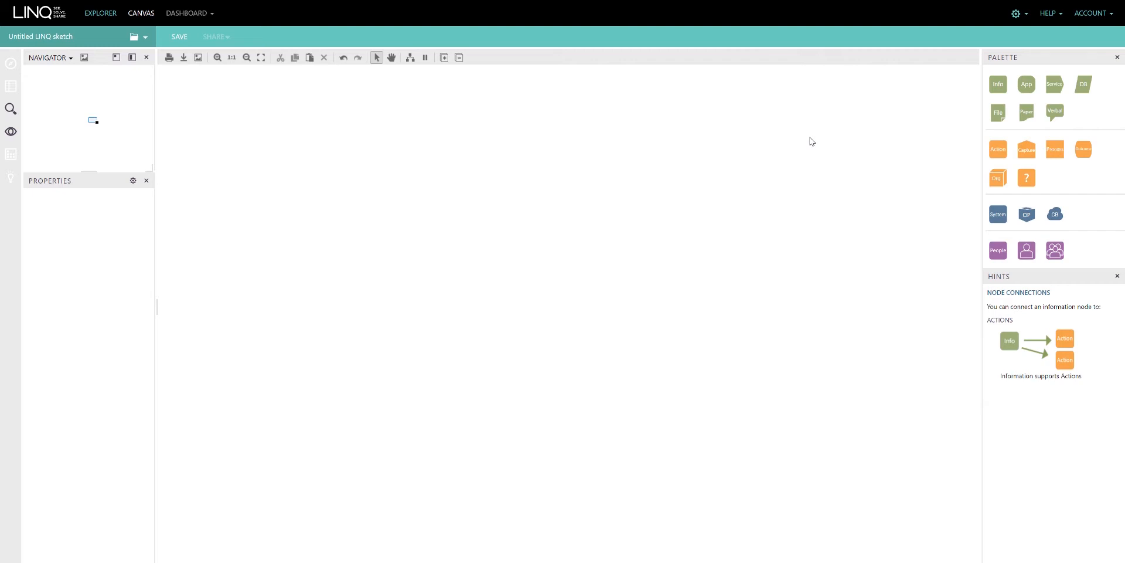
# - Add a Capture action named "Input stay requirements" to the empty canvas
pyautogui.moveTo(727, 281); pyautogui.dragTo(558, 417)
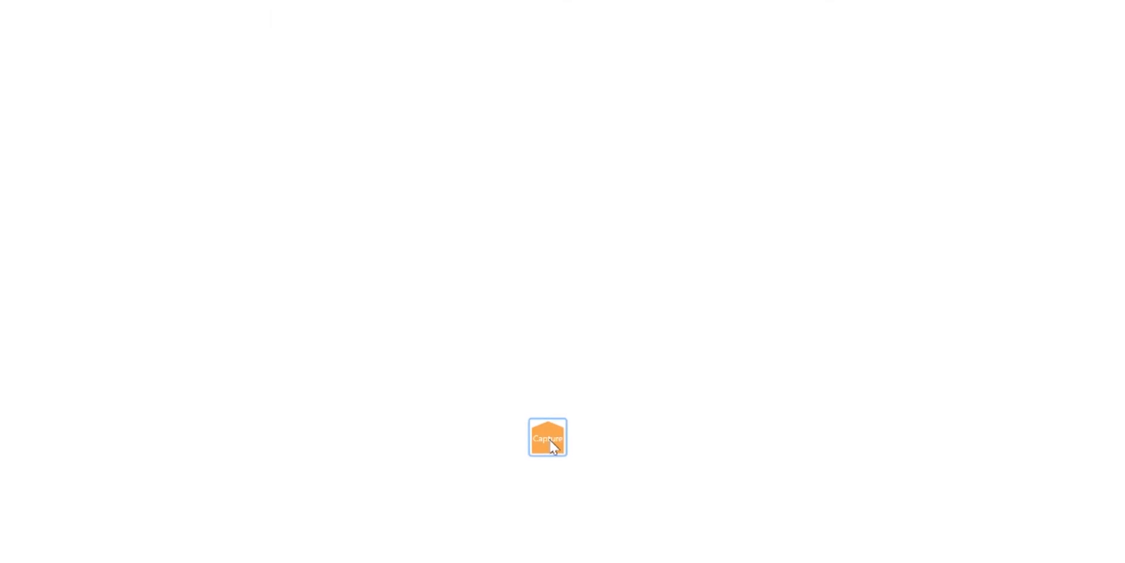
pyautogui.write('Input stay requirements')
pyautogui.press('Return')
pyautogui.click(683, 363)
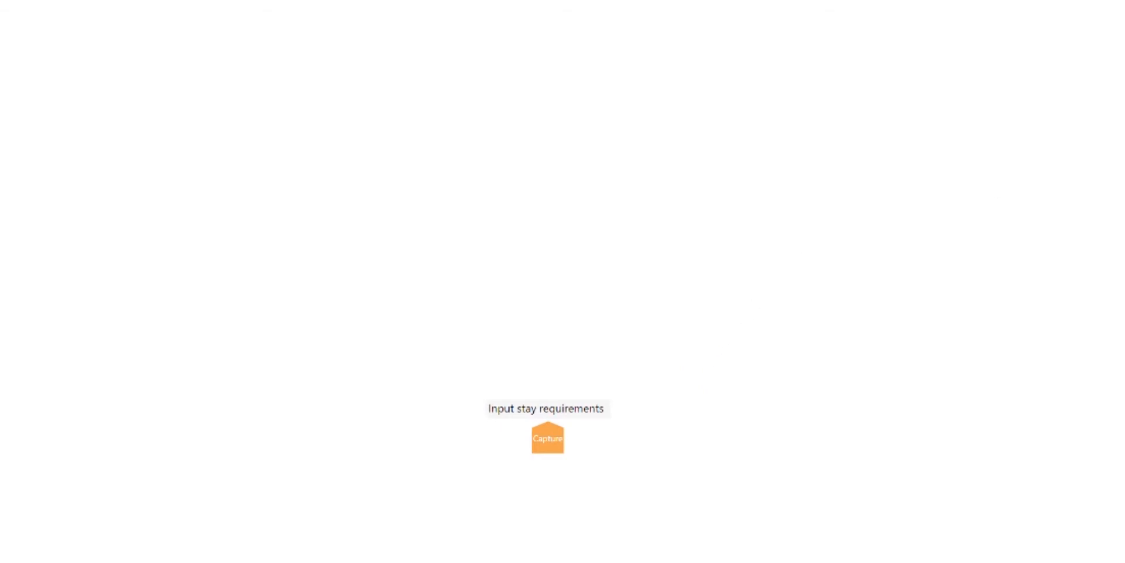
# - Attach a People node named "Customer" to the Capture action, and a cloud-based system named "Hotel website" to Customer
pyautogui.moveTo(998, 250); pyautogui.dragTo(555, 429)
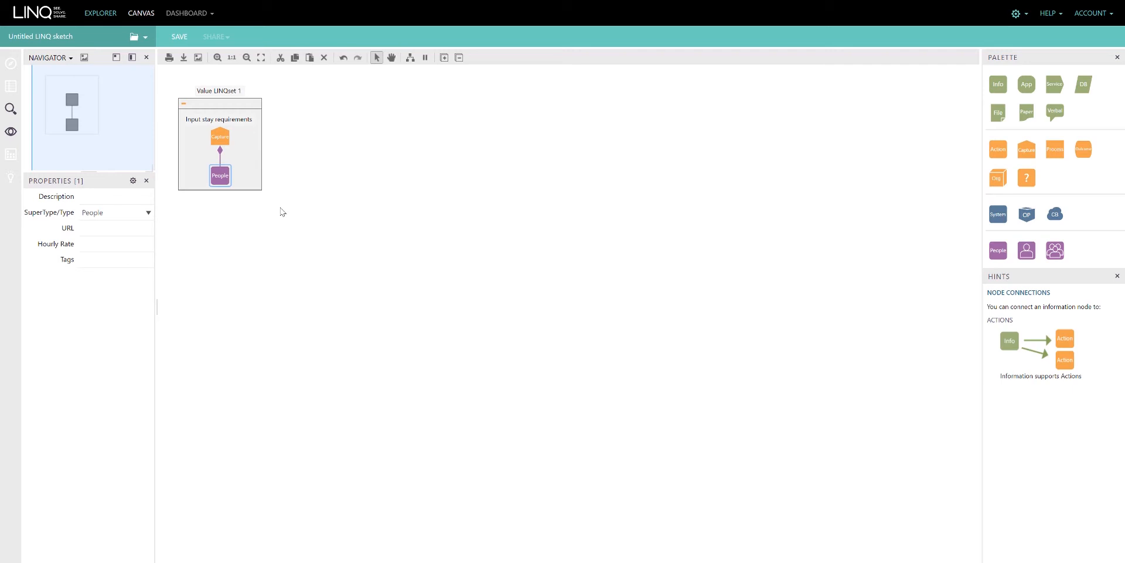
pyautogui.write('Customer')
pyautogui.click(284, 191)
pyautogui.moveTo(744, 235); pyautogui.dragTo(221, 183)
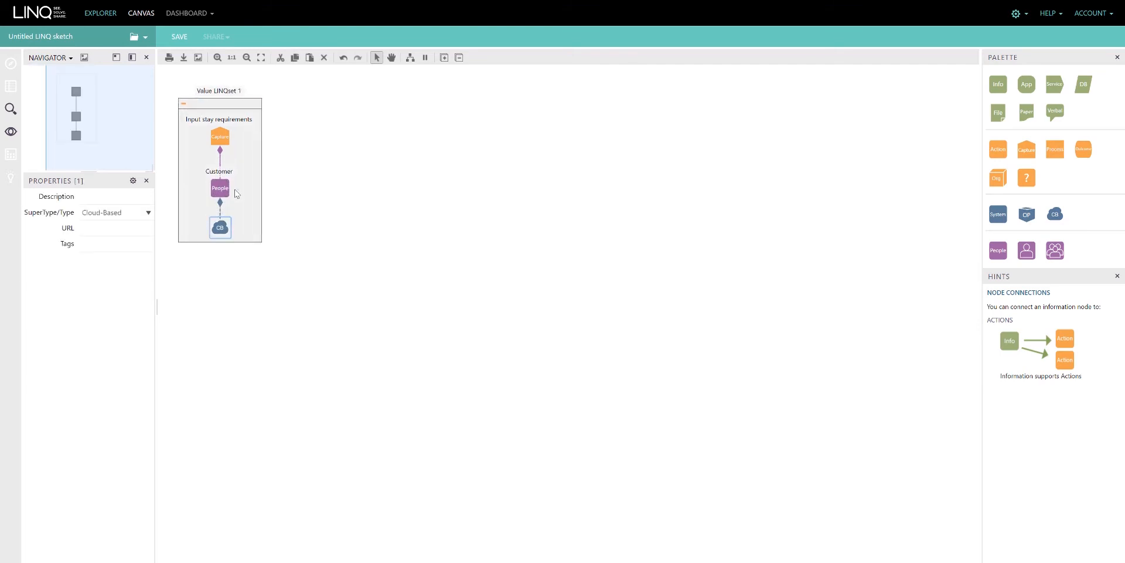
pyautogui.write('Hotel website')
pyautogui.click(334, 218)
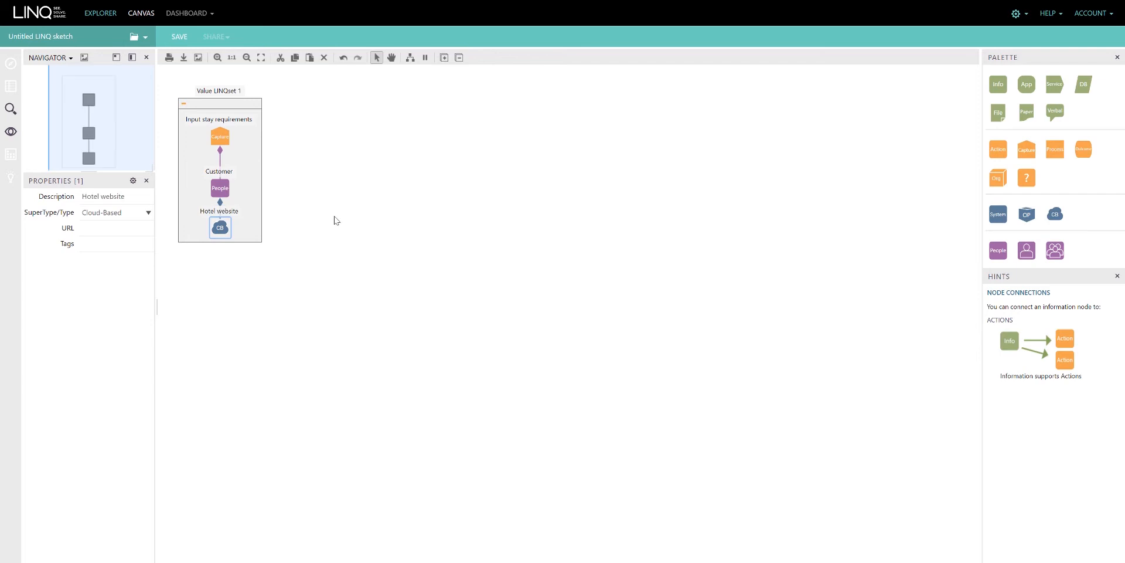
# - Create an Info node named "Details of the stay" as the output of the Input stay requirements action
pyautogui.moveTo(339, 168); pyautogui.dragTo(352, 465)
pyautogui.moveTo(243, 437); pyautogui.dragTo(237, 364)
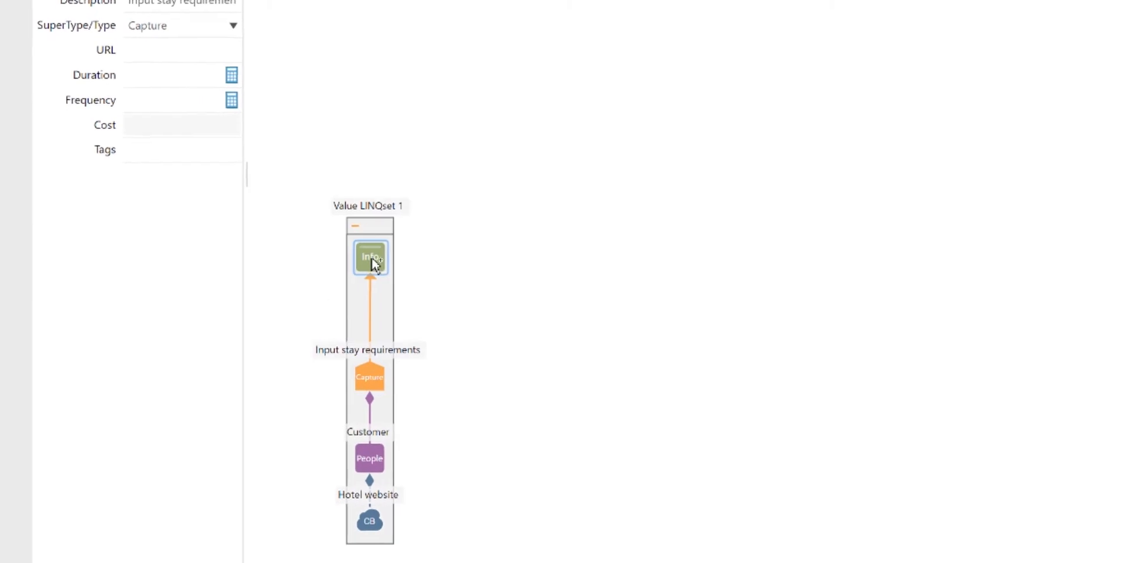
pyautogui.moveTo(376, 263); pyautogui.dragTo(368, 270)
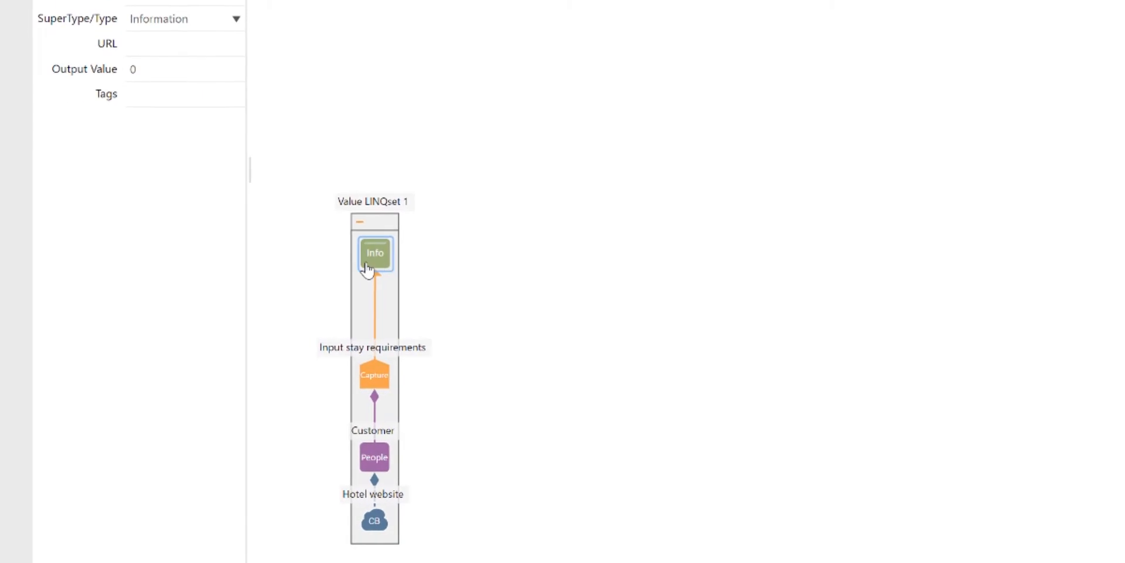
pyautogui.write('Details of the stay')
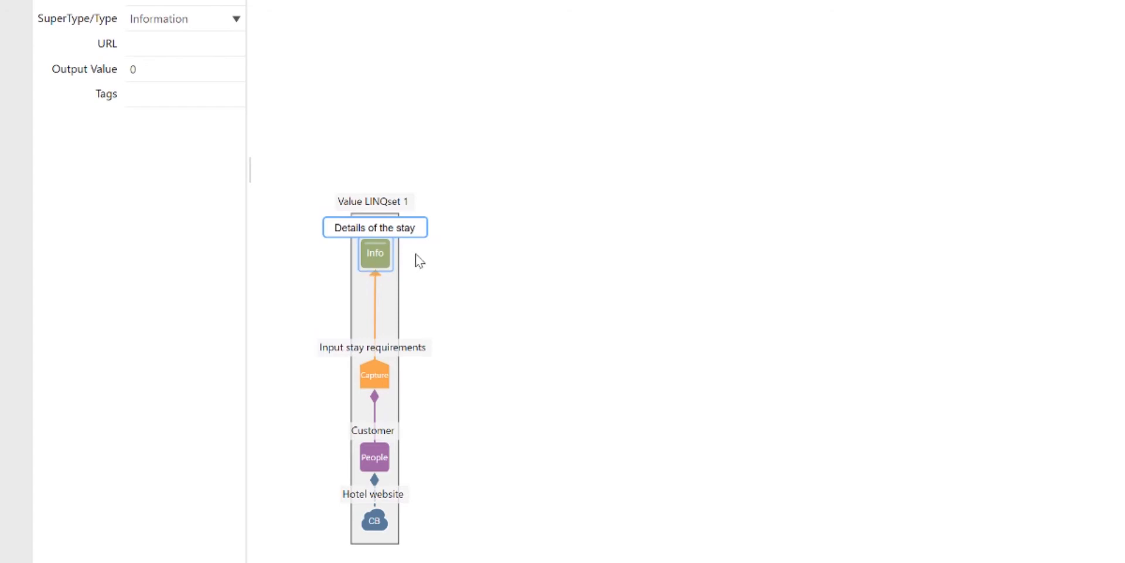
pyautogui.click(447, 258)
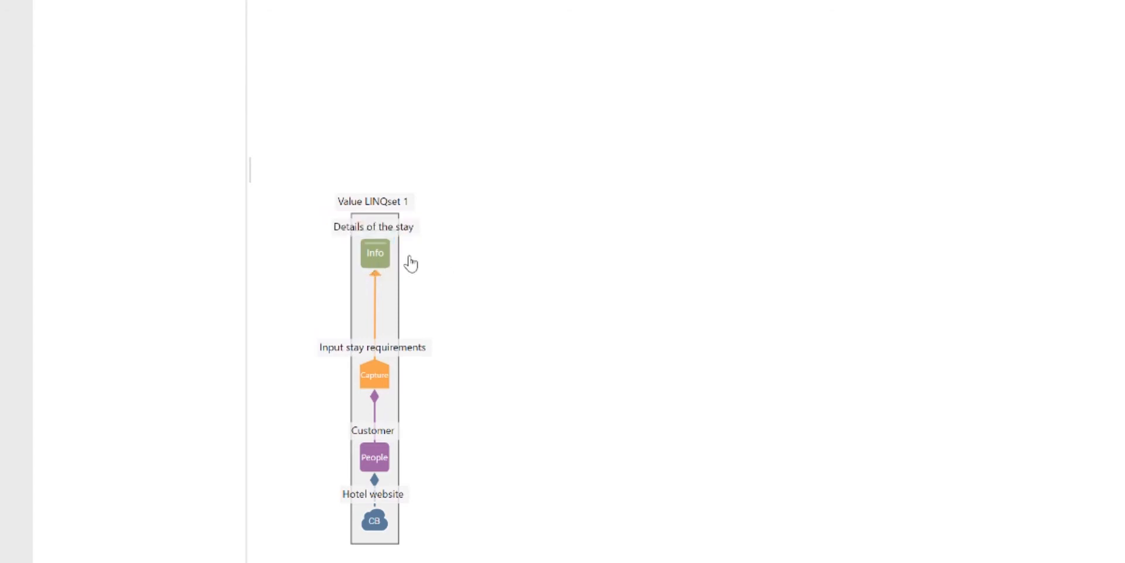
# - Attach a cloud-based system named "Hotel website" to the Details of the stay node
pyautogui.moveTo(972, 187); pyautogui.dragTo(392, 258)
pyautogui.write('Hotel website')
pyautogui.press('Return')
pyautogui.click(553, 191)
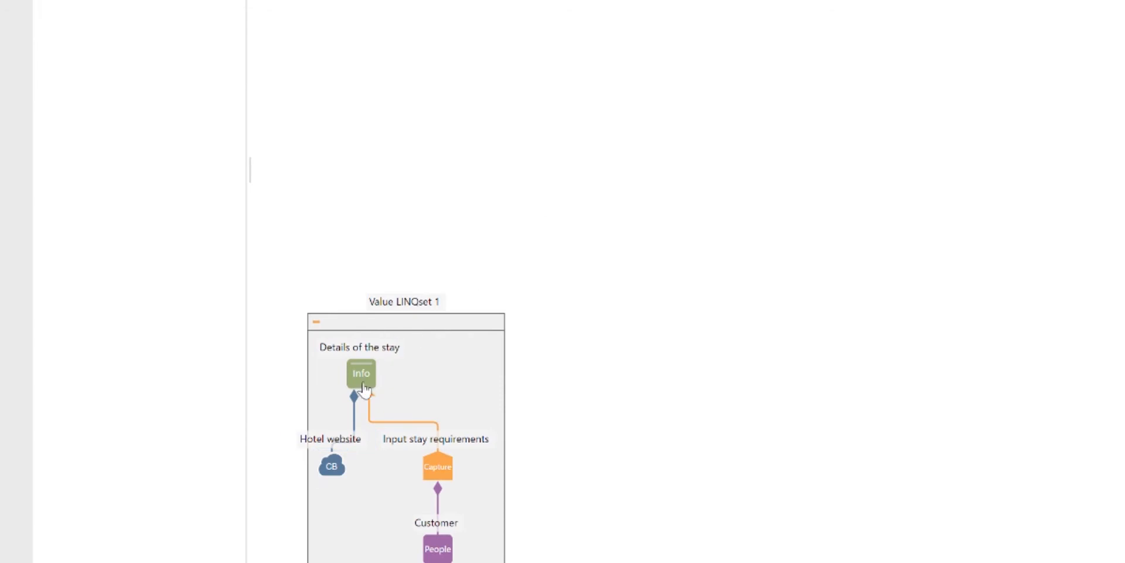
# - Create an Action named "Search for availability" that is supported by the Details of the stay node
pyautogui.moveTo(364, 387); pyautogui.dragTo(369, 259)
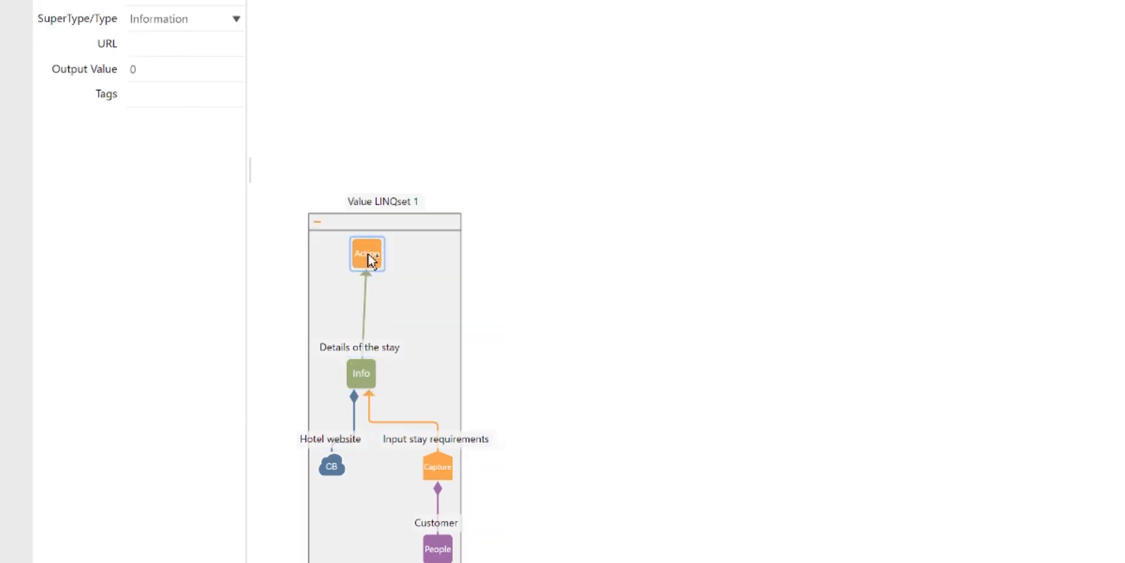
pyautogui.write('Search ')
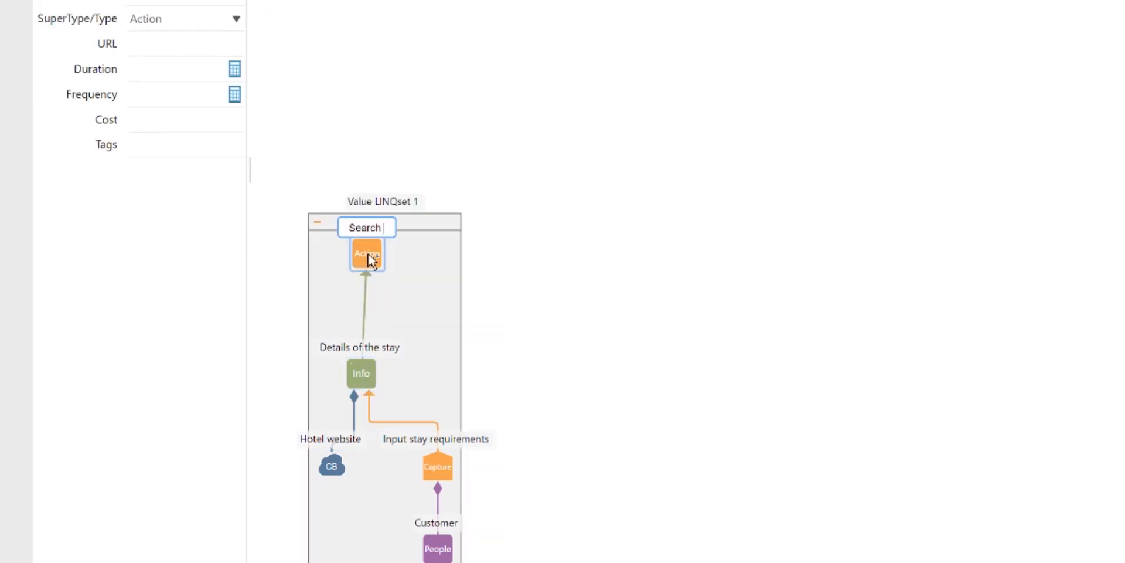
pyautogui.write('for ava')
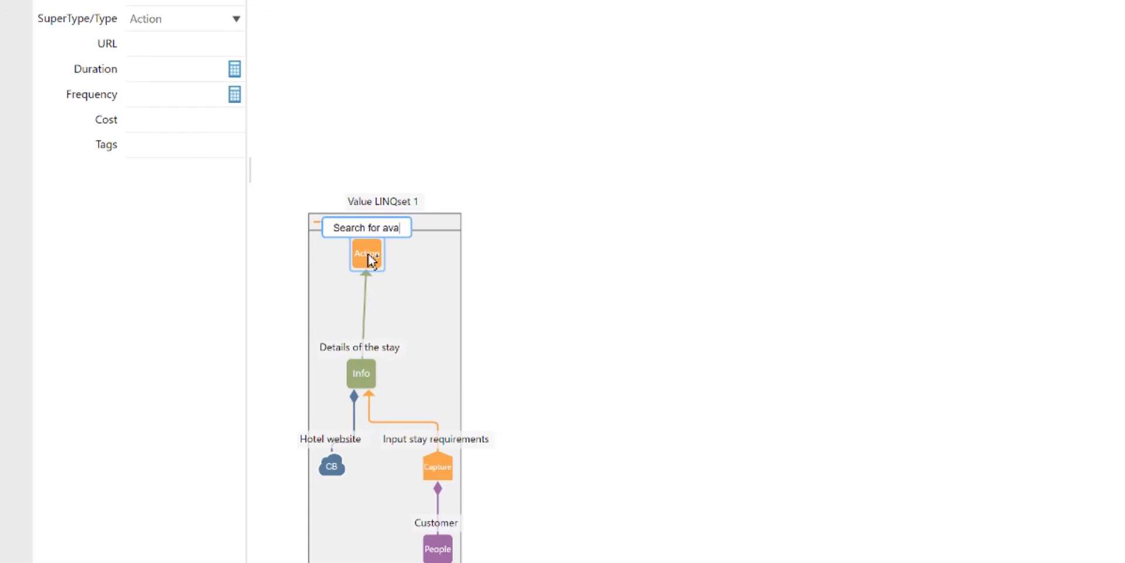
pyautogui.write('ilability')
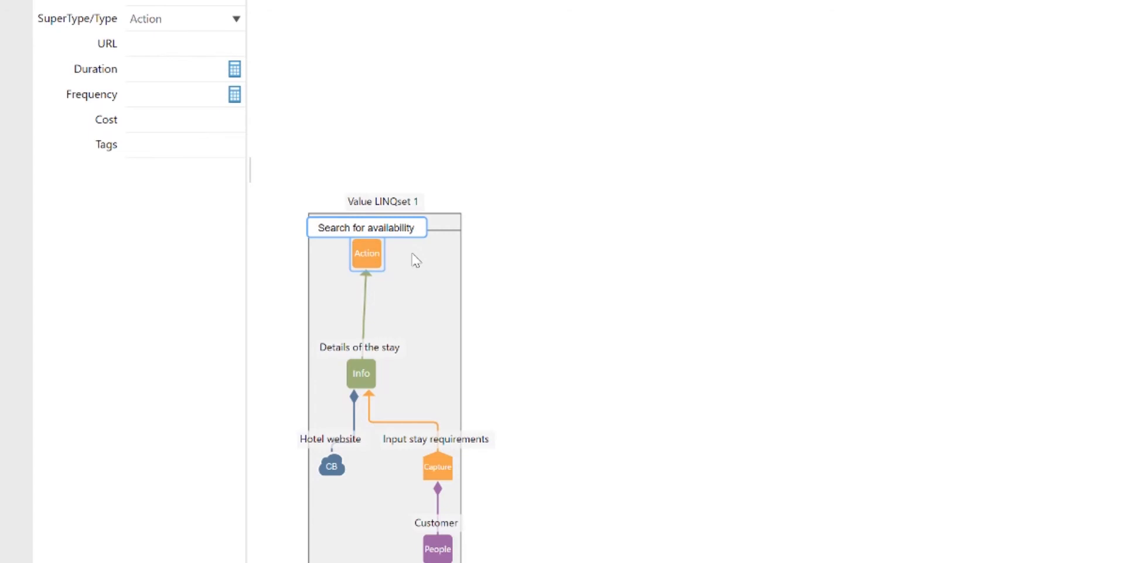
pyautogui.click(510, 229)
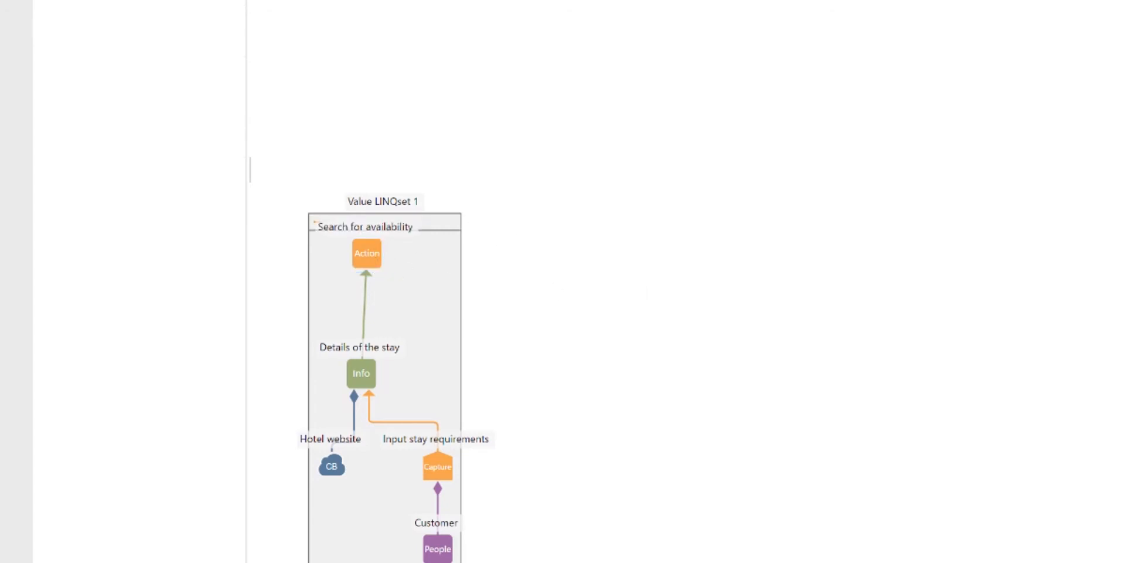
# - Attach a People node named "Customer" to the Search for availability action
pyautogui.moveTo(1113, 145); pyautogui.dragTo(384, 261)
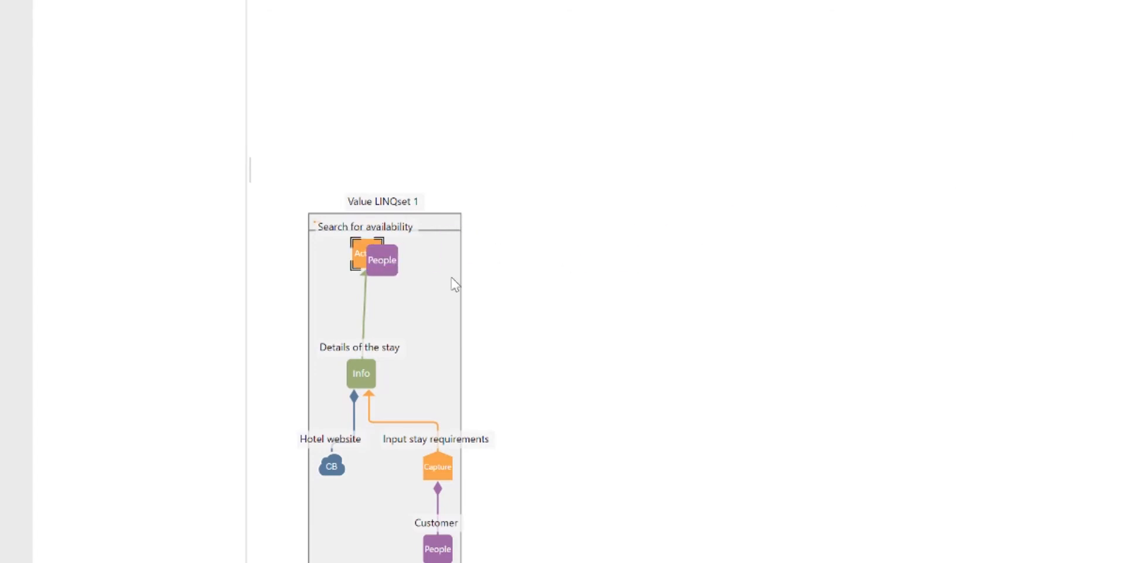
pyautogui.write('Cust')
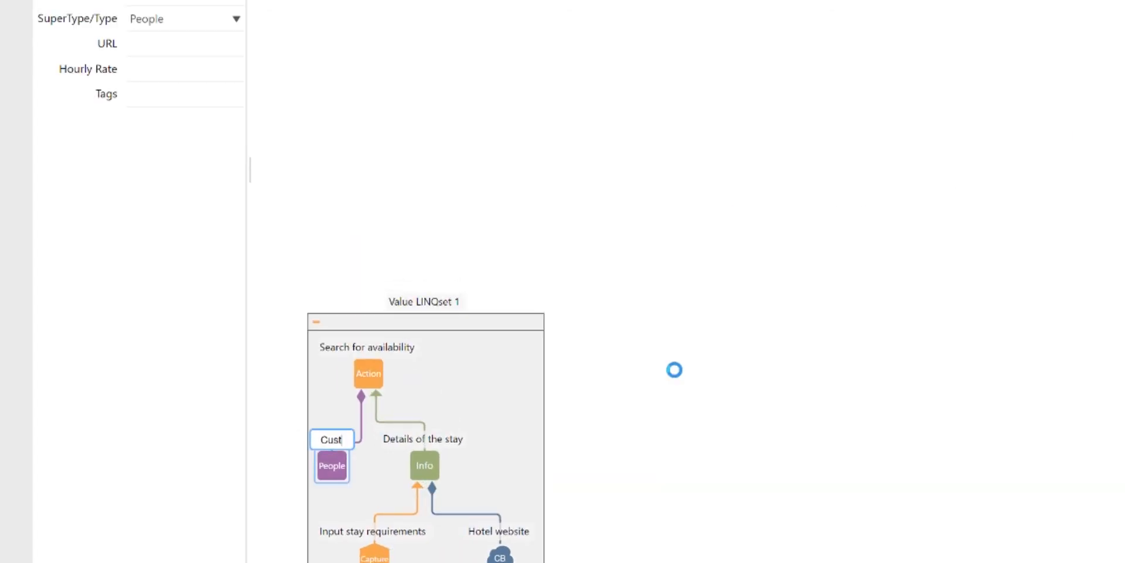
pyautogui.write('omer')
pyautogui.click(673, 376)
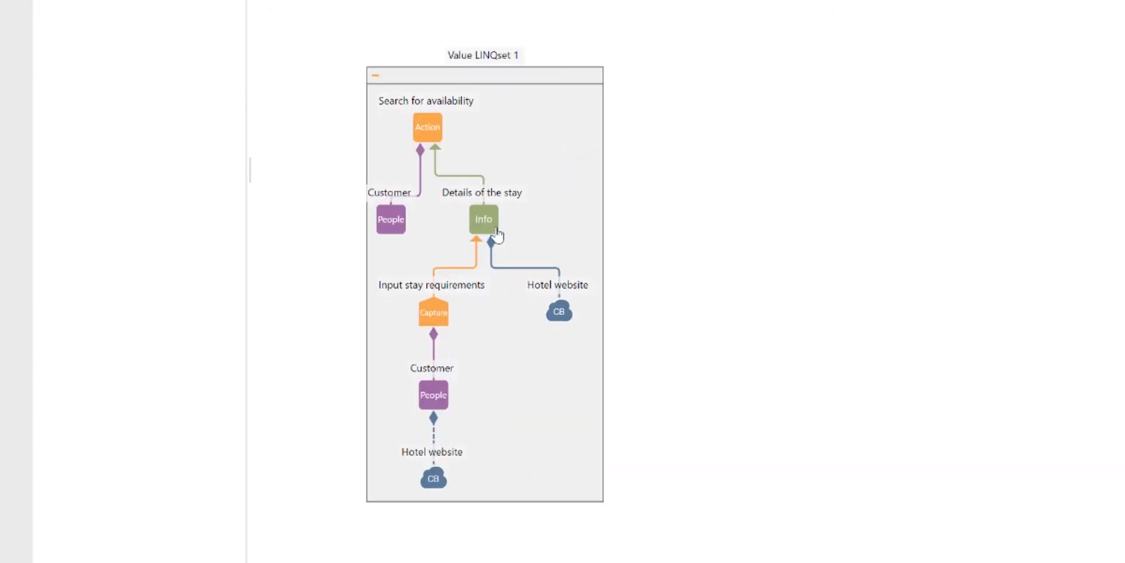
# - Copy the Hotel website system and attach the copy to the Customer node under Search for availability
pyautogui.click(564, 322)
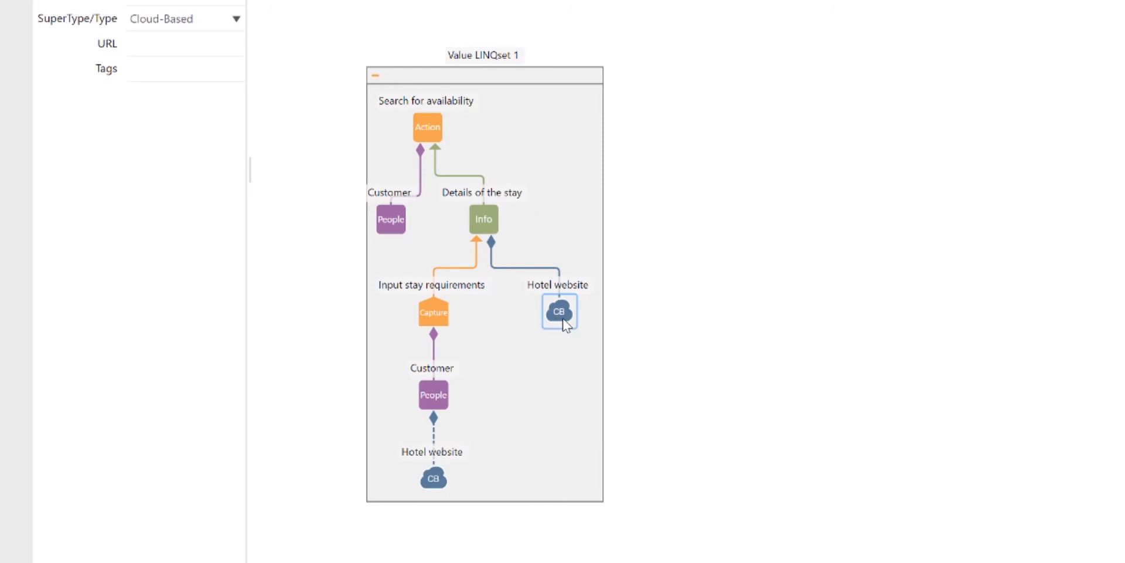
pyautogui.rightClick(322, 260)
pyautogui.click(339, 265)
pyautogui.moveTo(351, 255); pyautogui.dragTo(390, 227)
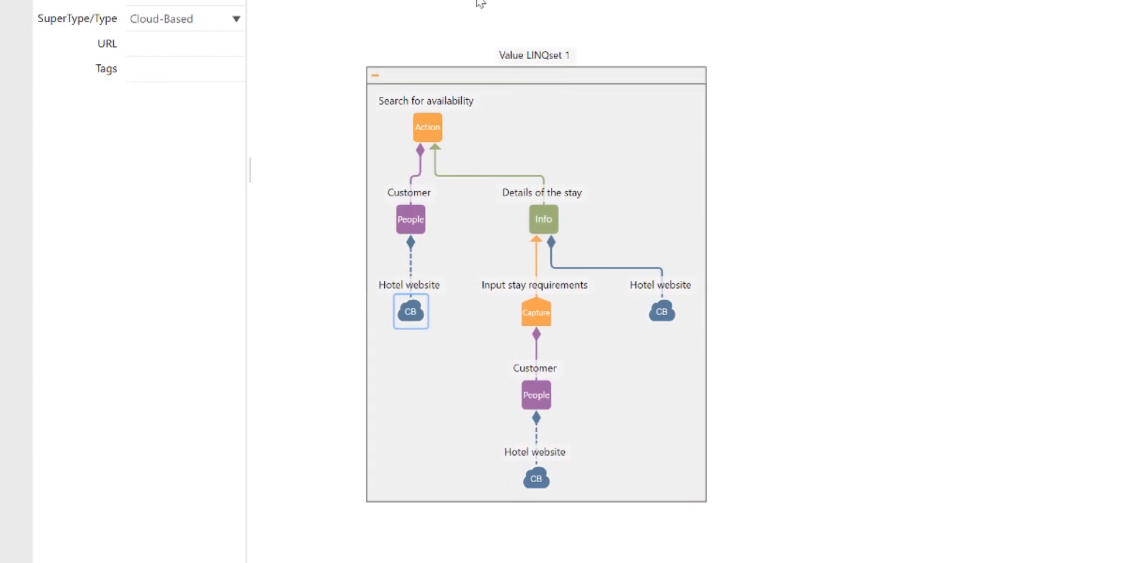
# - Create an Info node named "Room options" as the output of the Search for availability action
pyautogui.scroll(5, 465, 83)
pyautogui.moveTo(430, 253); pyautogui.dragTo(431, 164)
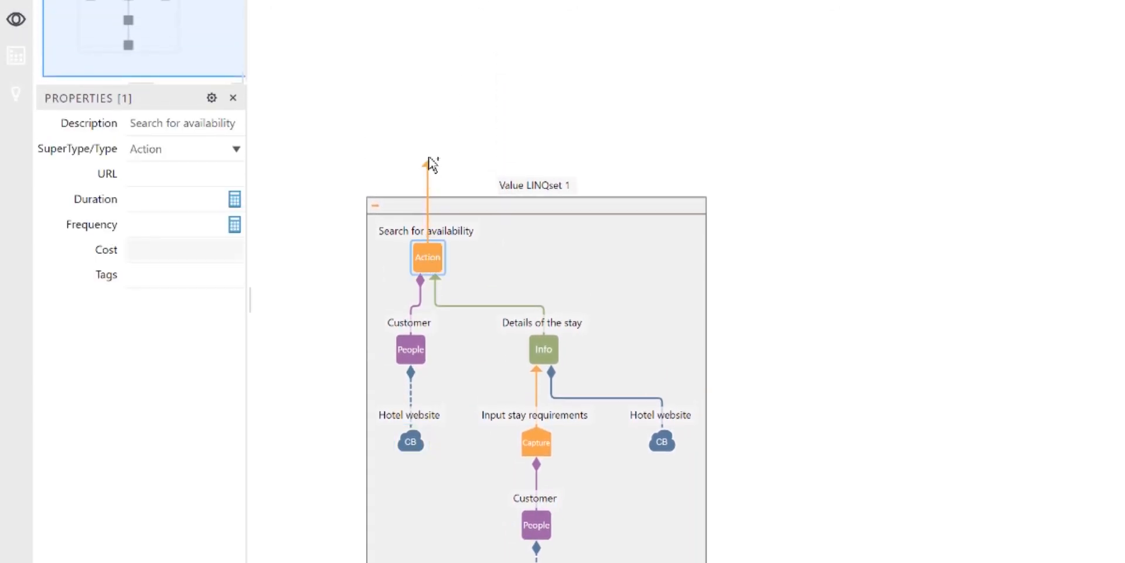
pyautogui.write('Room ')
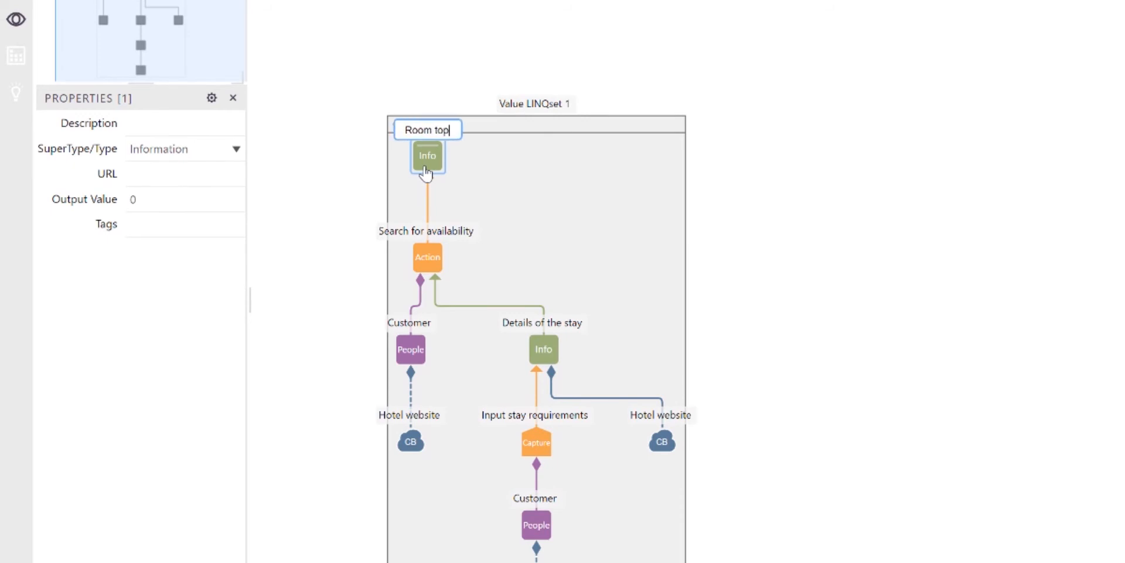
pyautogui.write('options')
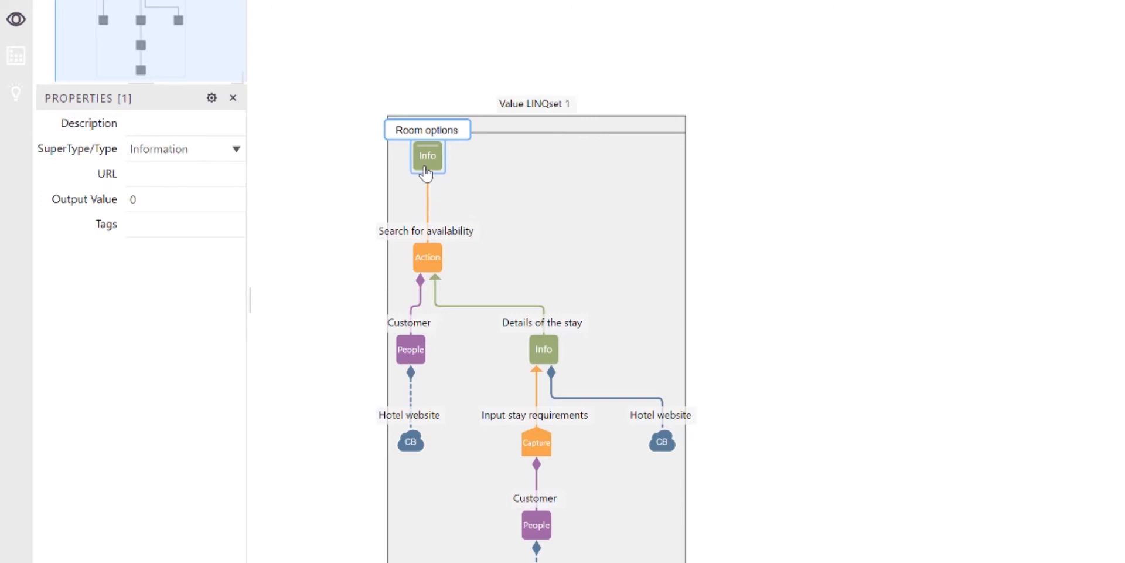
pyautogui.click(736, 189)
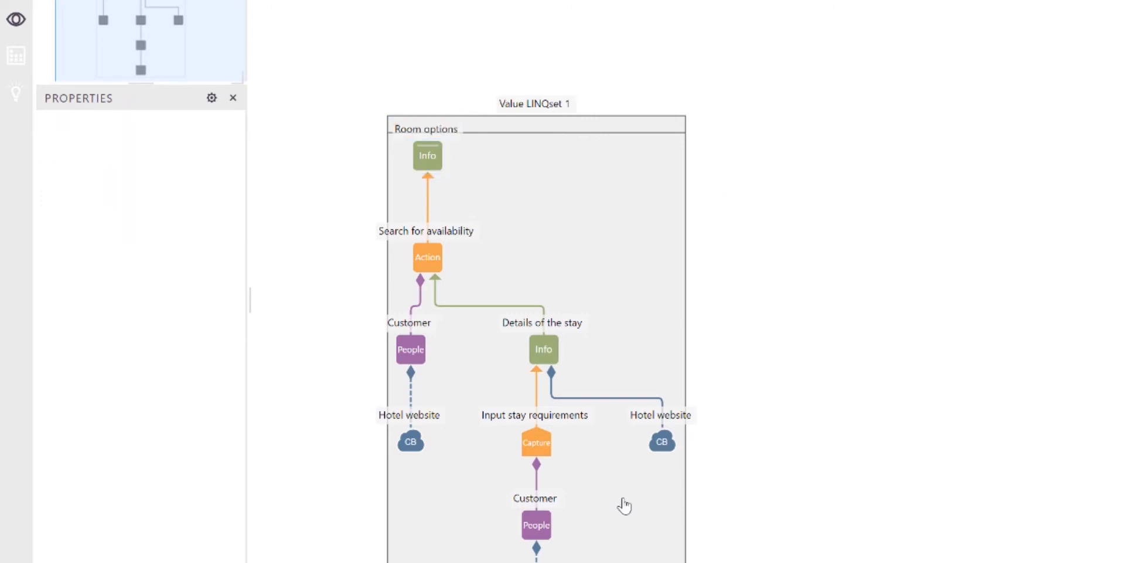
# - Duplicate the Hotel website system of Details of the stay and attach the copy to the Room options node
pyautogui.click(664, 449)
pyautogui.hotkey('ctrl', 'v')
pyautogui.click(375, 211)
pyautogui.moveTo(375, 211); pyautogui.dragTo(427, 156)
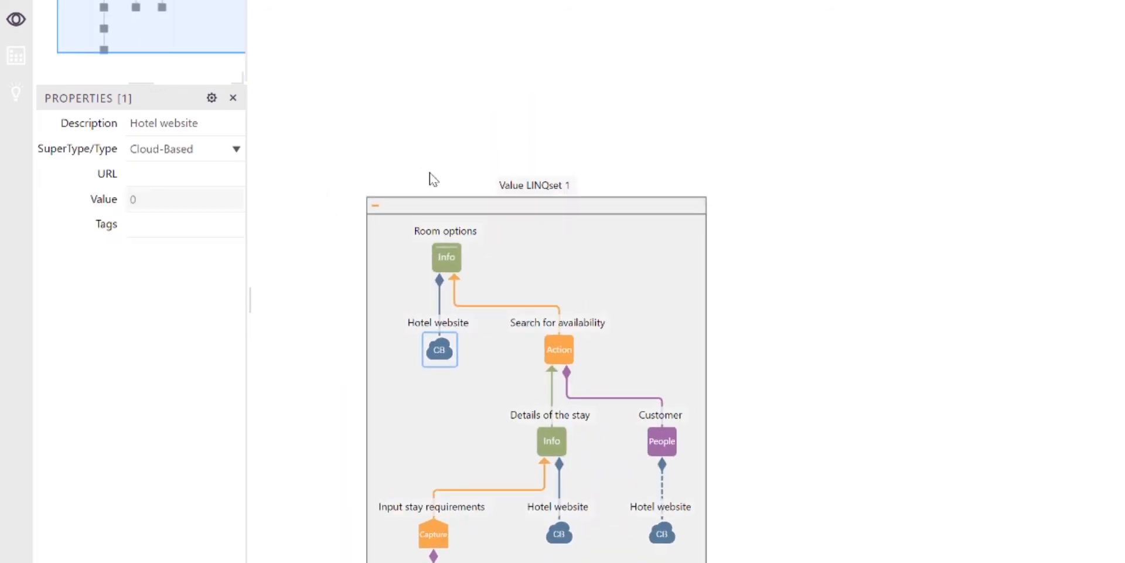
# - Create an Action named "Select room" that is supported by the Room options node
pyautogui.moveTo(446, 258); pyautogui.dragTo(450, 163)
pyautogui.write('Select room')
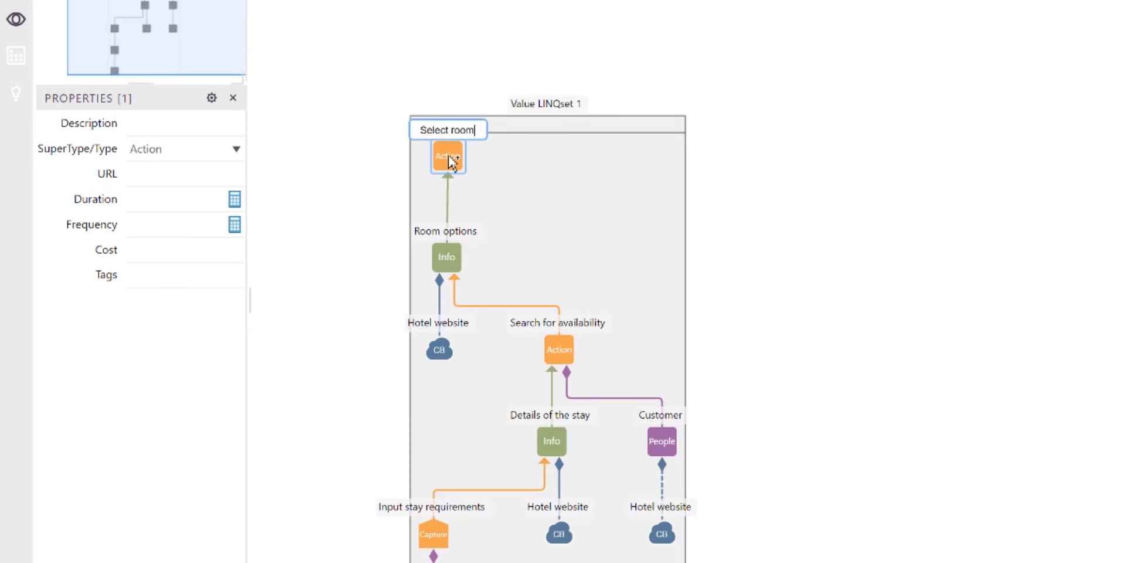
pyautogui.click(744, 161)
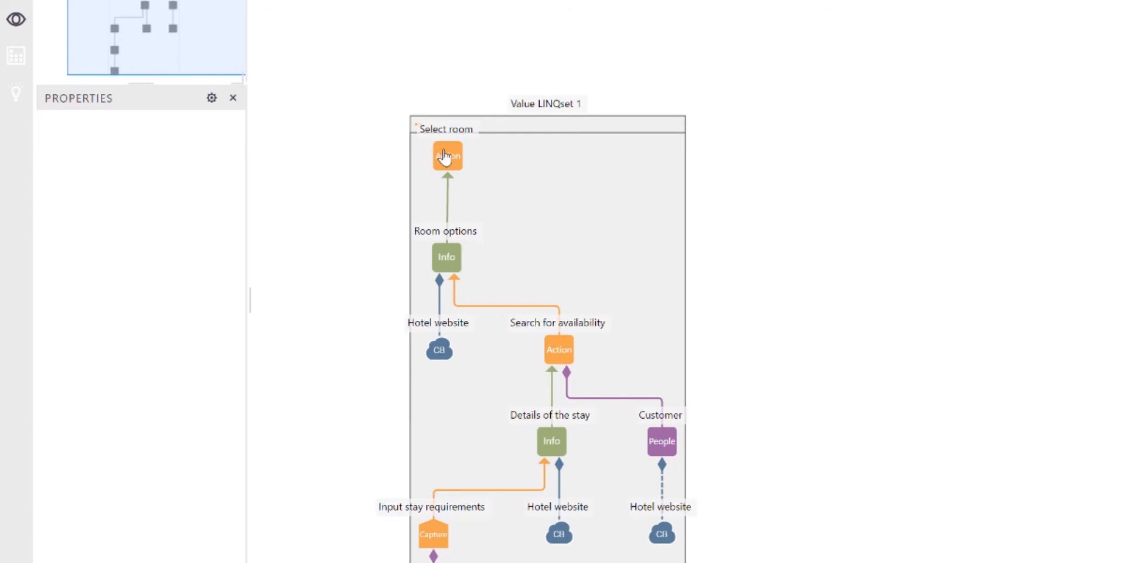
# - Copy the Customer node together with its Hotel website system and attach the copy to the Select room action
pyautogui.click(675, 451)
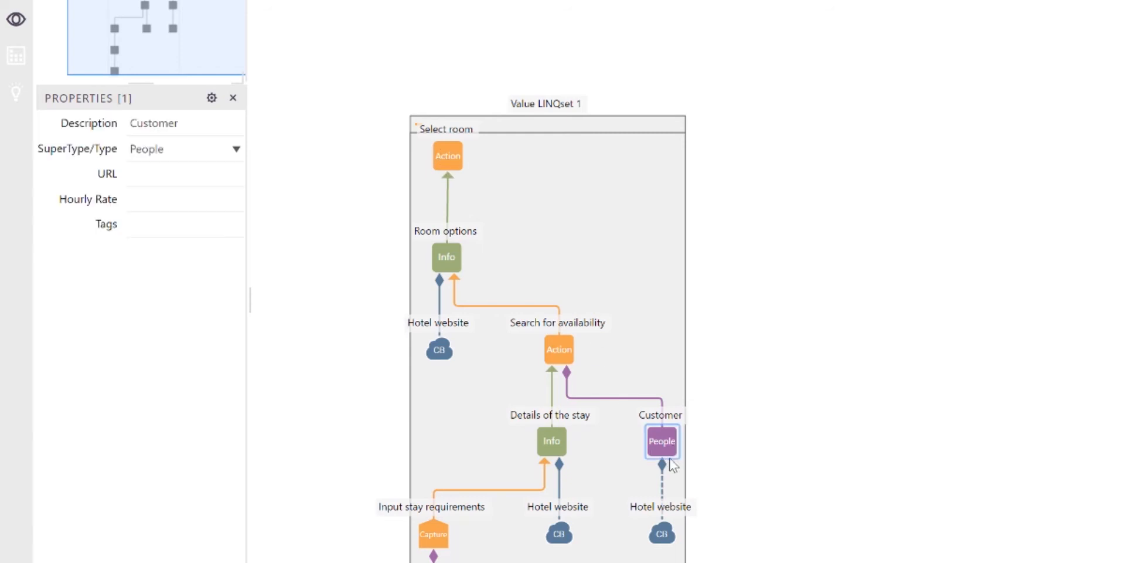
pyautogui.click(666, 536)
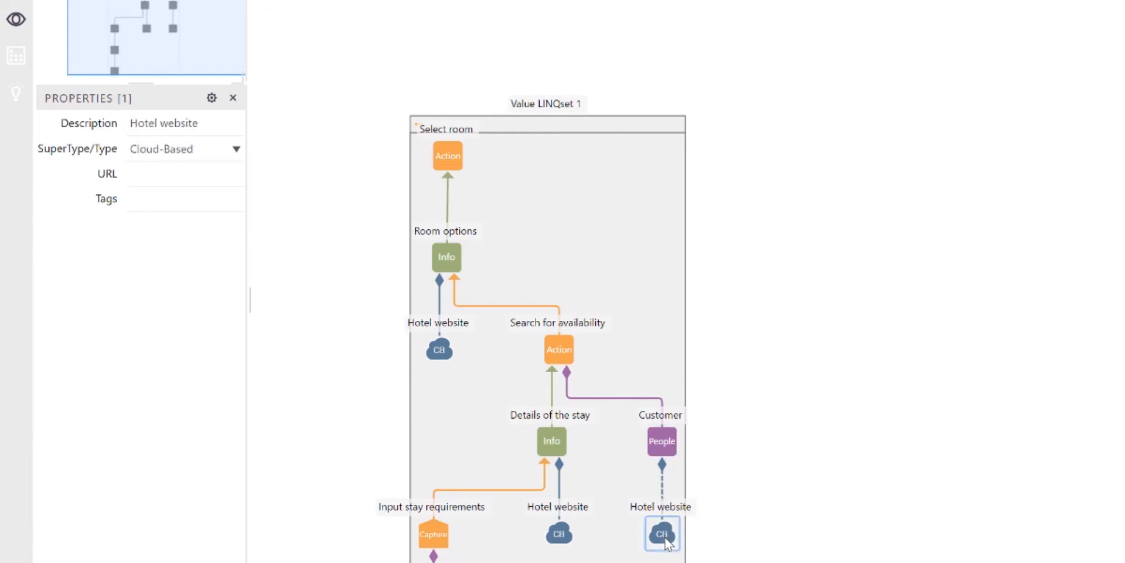
pyautogui.keyDown('ctrl'); pyautogui.click(667, 450); pyautogui.keyUp('ctrl')
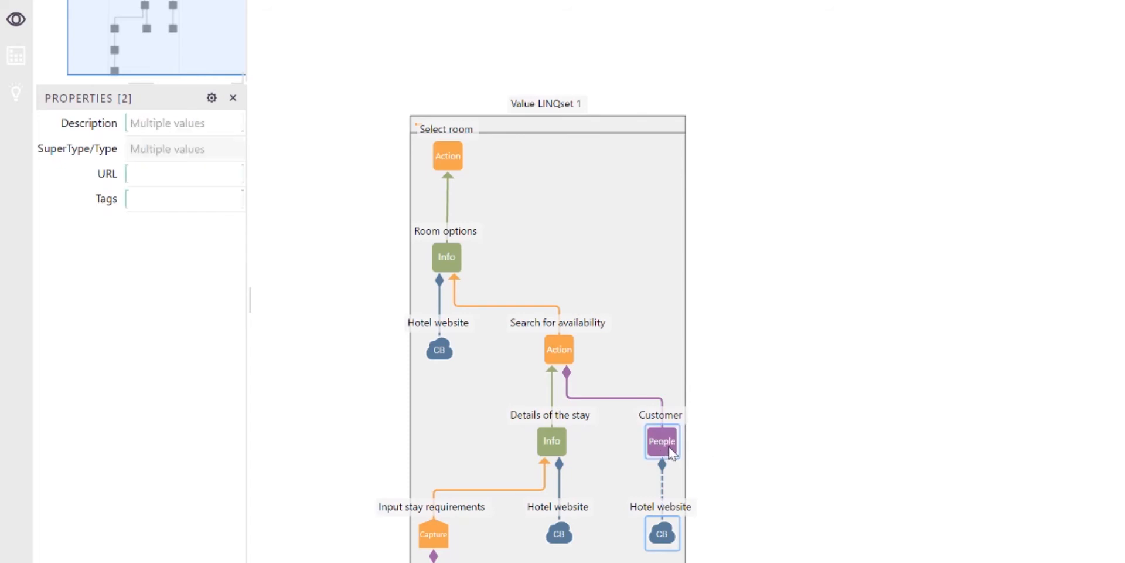
pyautogui.rightClick(333, 180)
pyautogui.click(352, 192)
pyautogui.moveTo(364, 199); pyautogui.dragTo(448, 157)
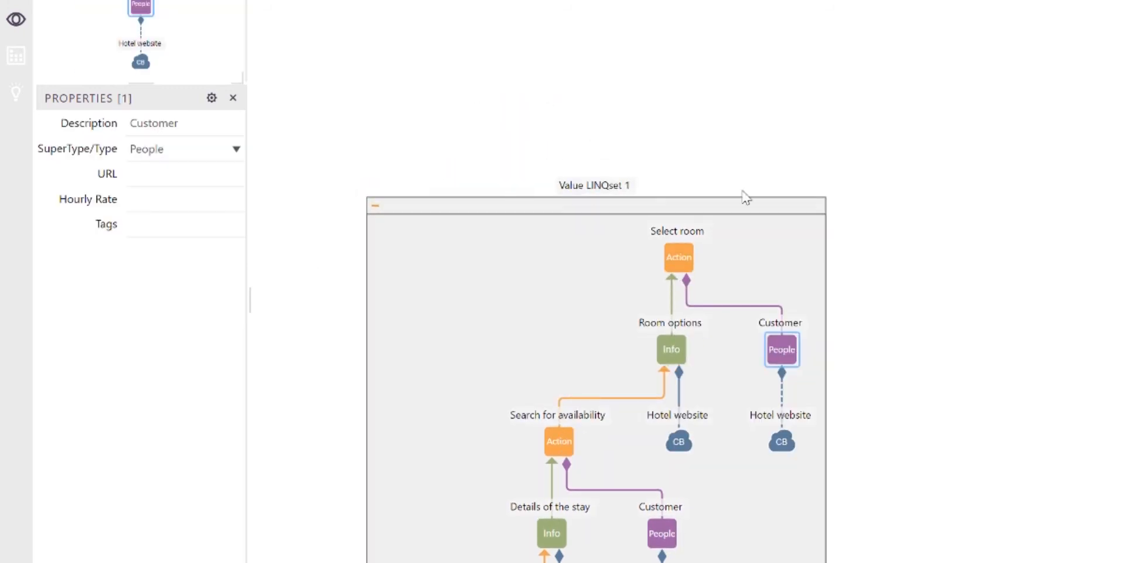
# - Create an Info node named "Room selection" as the output of the Select room action
pyautogui.moveTo(678, 258); pyautogui.dragTo(685, 146)
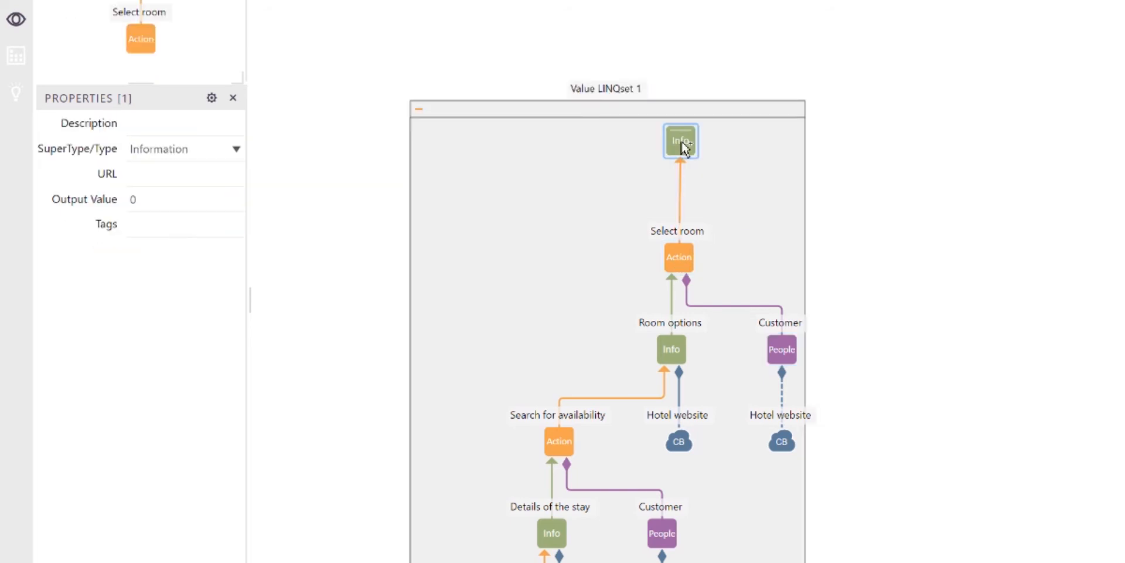
pyautogui.doubleClick(683, 146)
pyautogui.write('Room ')
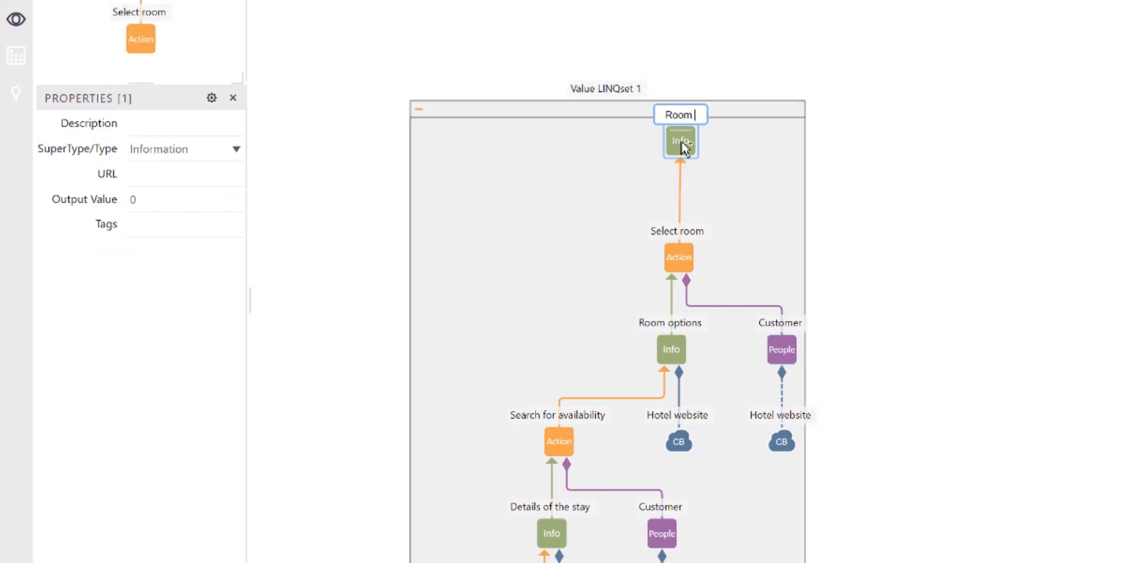
pyautogui.write('selection')
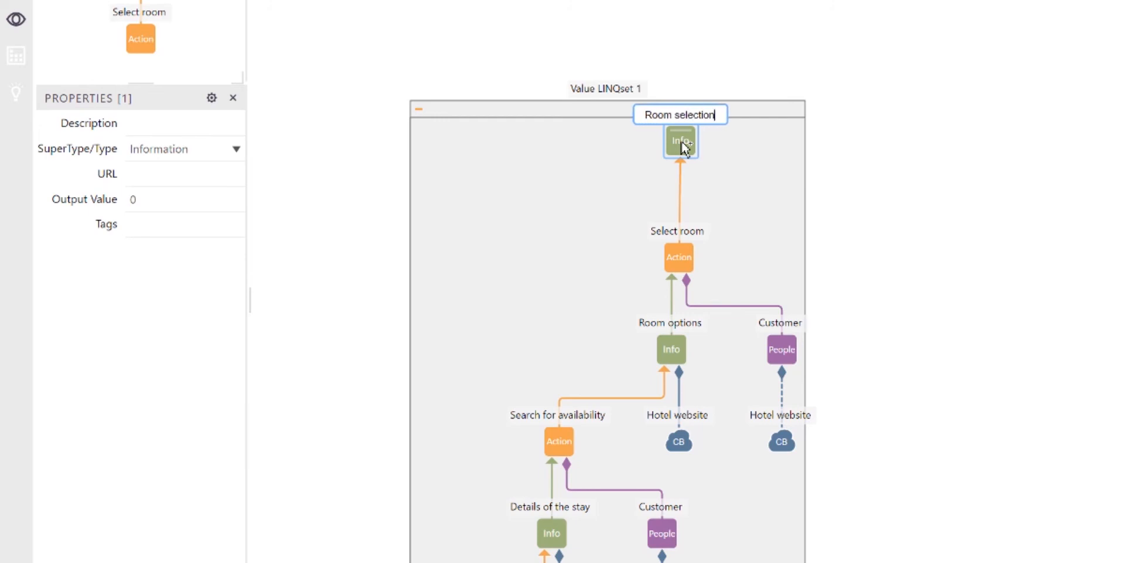
pyautogui.click(627, 454)
# - Duplicate the Hotel website system of Room options and attach the copy to the Room selection node
pyautogui.click(680, 442)
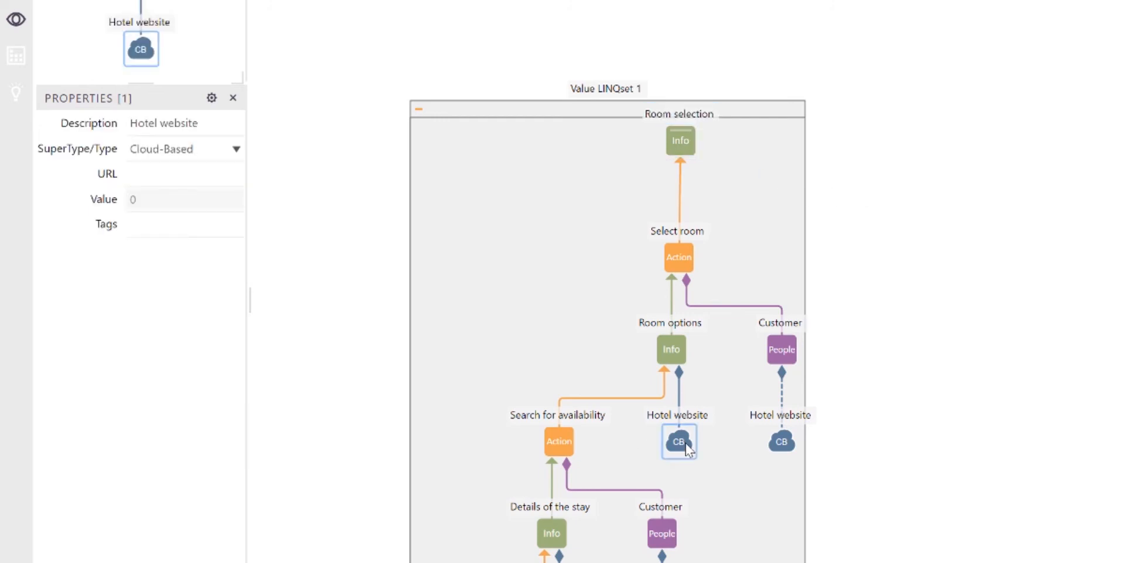
pyautogui.rightClick(877, 233)
pyautogui.click(892, 242)
pyautogui.moveTo(891, 245); pyautogui.dragTo(691, 155)
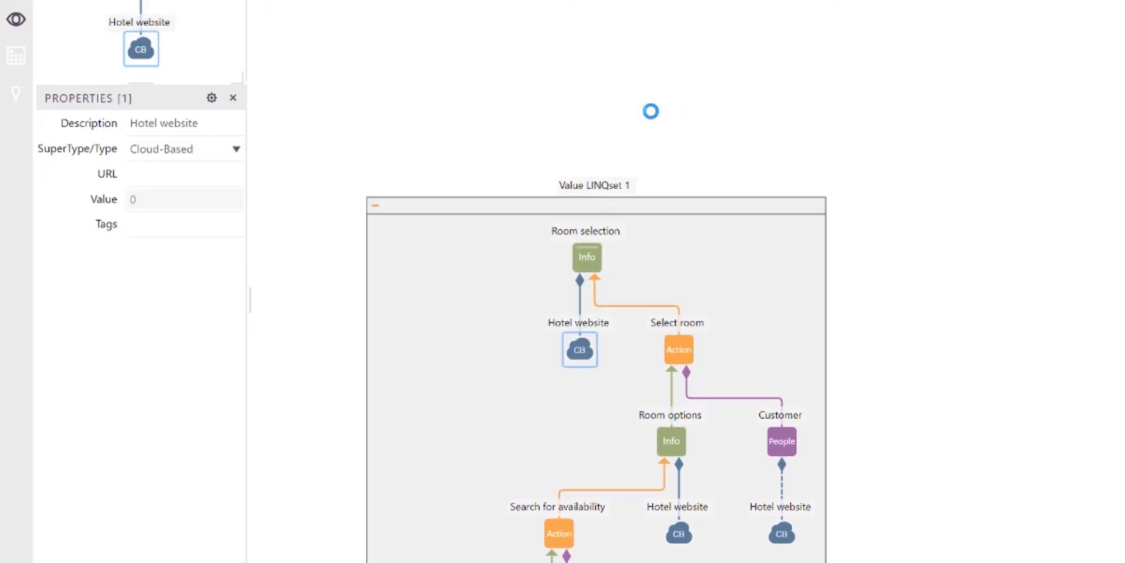
# - Create an Action named "Payment" that is supported by the Room selection node
pyautogui.moveTo(587, 253); pyautogui.dragTo(588, 156)
pyautogui.write('Payment')
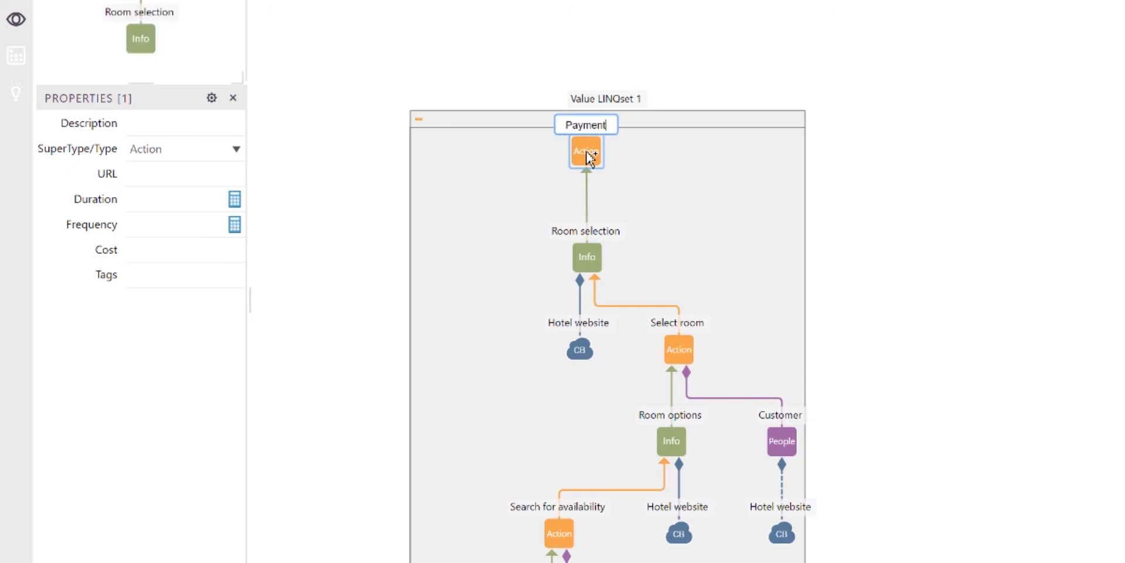
pyautogui.click(844, 210)
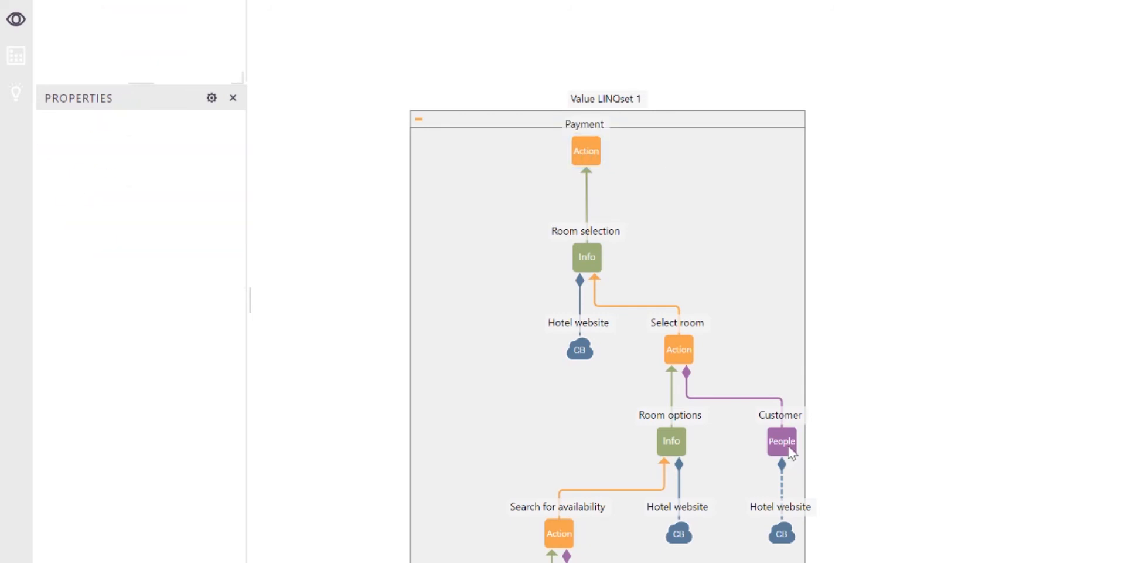
# - Copy only the Customer node of Select room and attach the copy to the Payment action
pyautogui.click(790, 450)
pyautogui.rightClick(846, 194)
pyautogui.click(858, 208)
pyautogui.moveTo(828, 215); pyautogui.dragTo(586, 153)
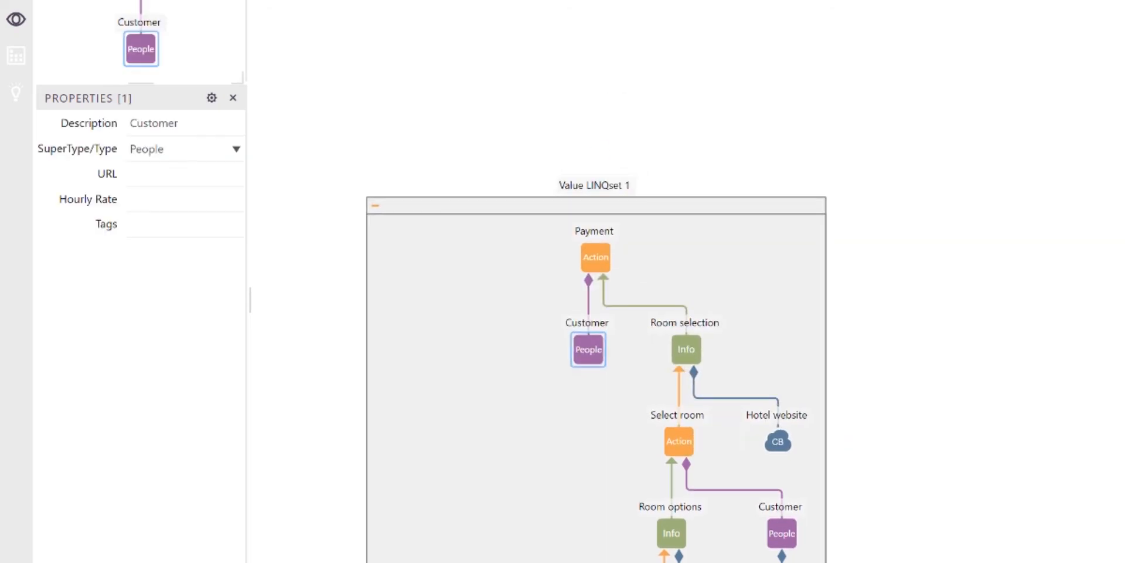
# - Add a Cloud-Based system named "Payment gateway" to the Customer node of the Payment action
pyautogui.moveTo(903, 318); pyautogui.dragTo(598, 370)
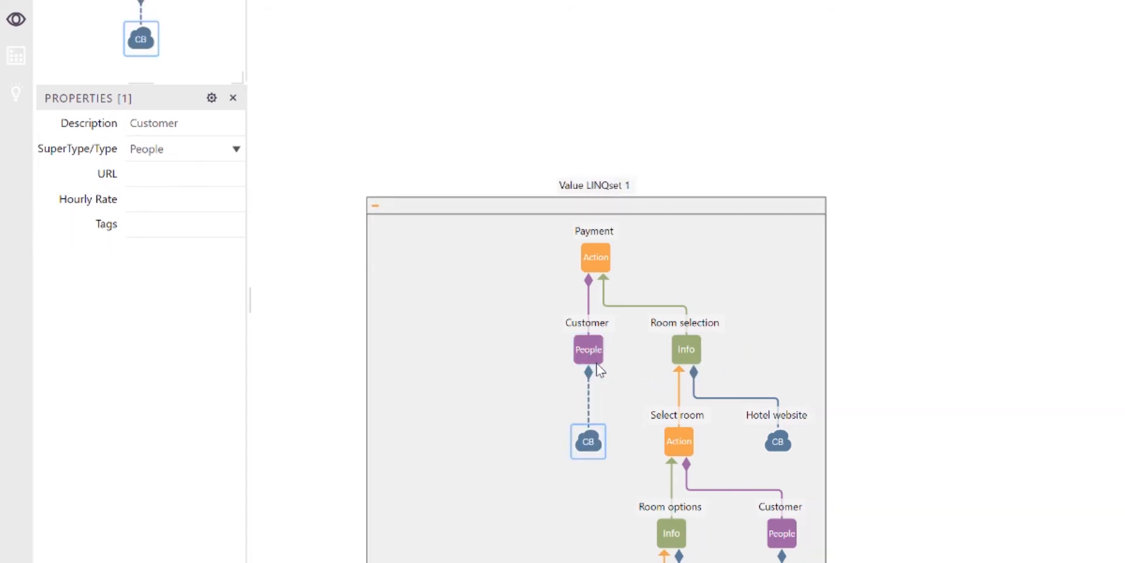
pyautogui.write('Payment')
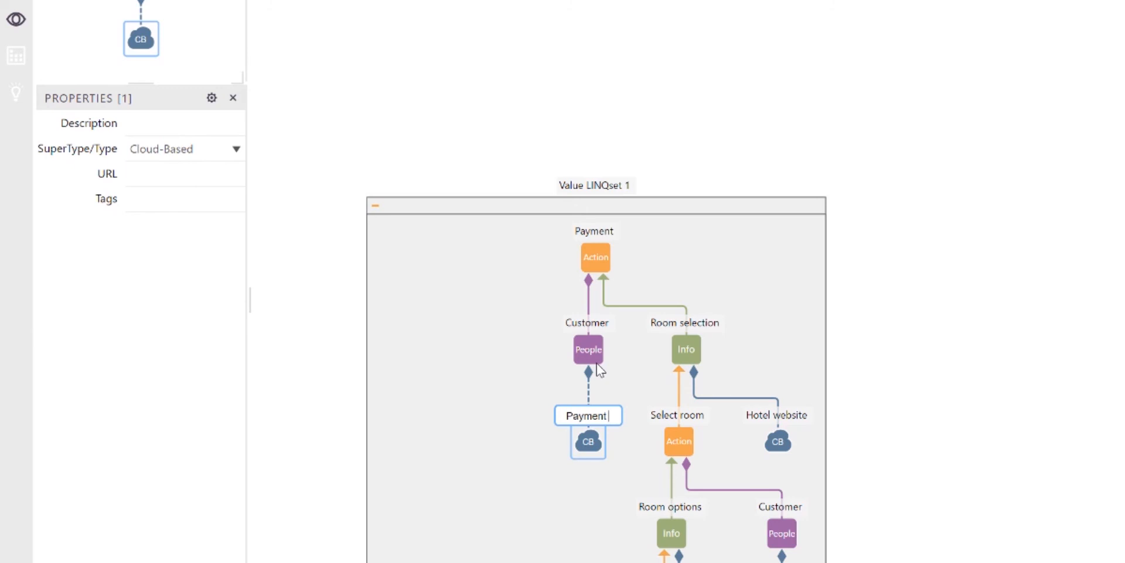
pyautogui.write(' gateway')
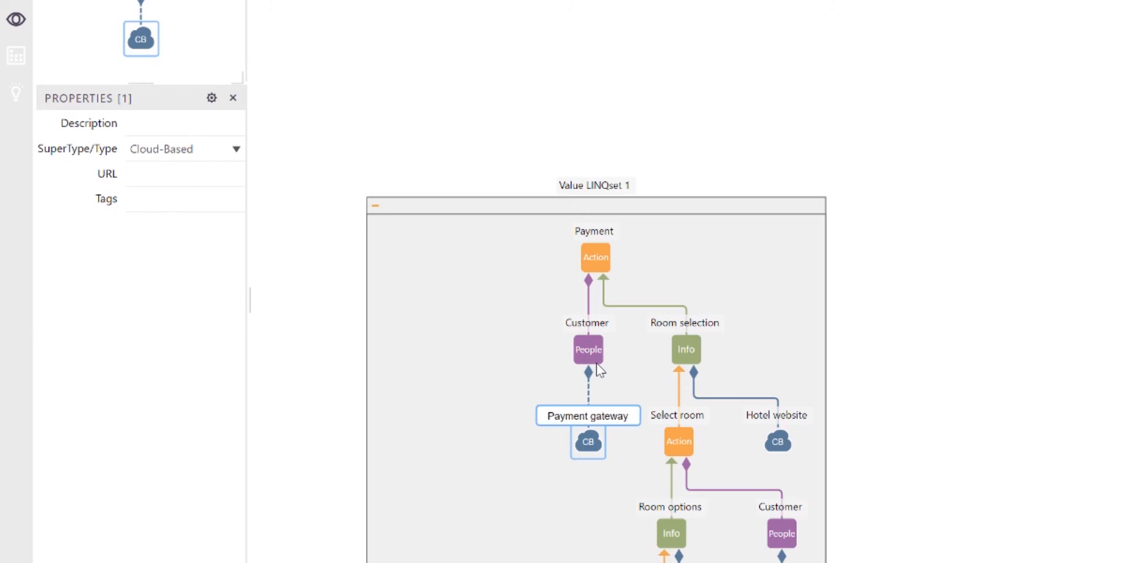
pyautogui.press('Return')
# - Create an Info node named "Booking confirmation" as the output of the Payment action
pyautogui.click(579, 273)
pyautogui.moveTo(596, 266); pyautogui.dragTo(601, 157)
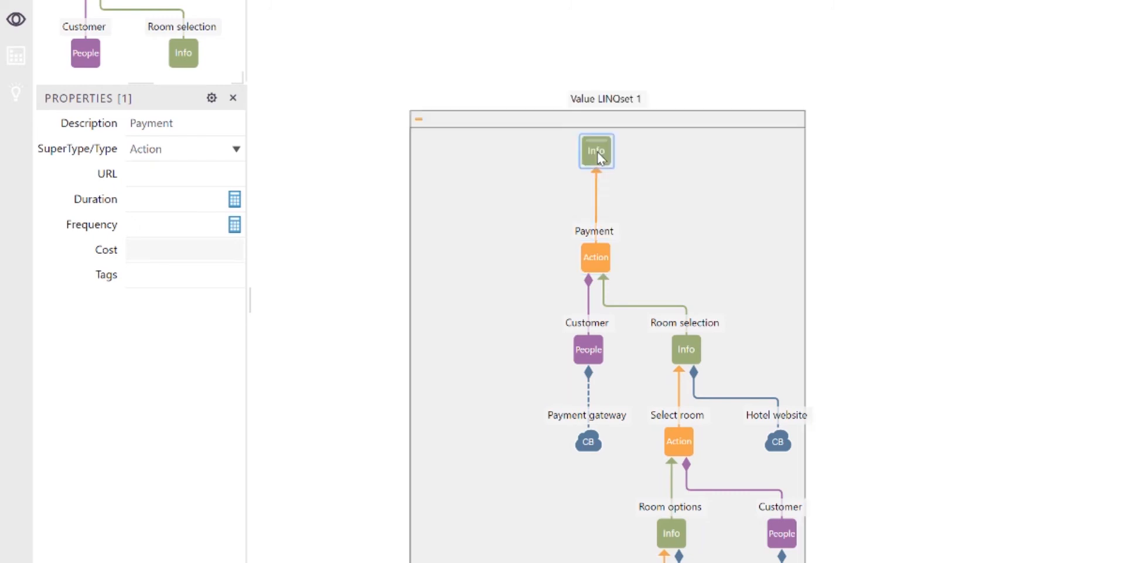
pyautogui.write('Booking confirmation')
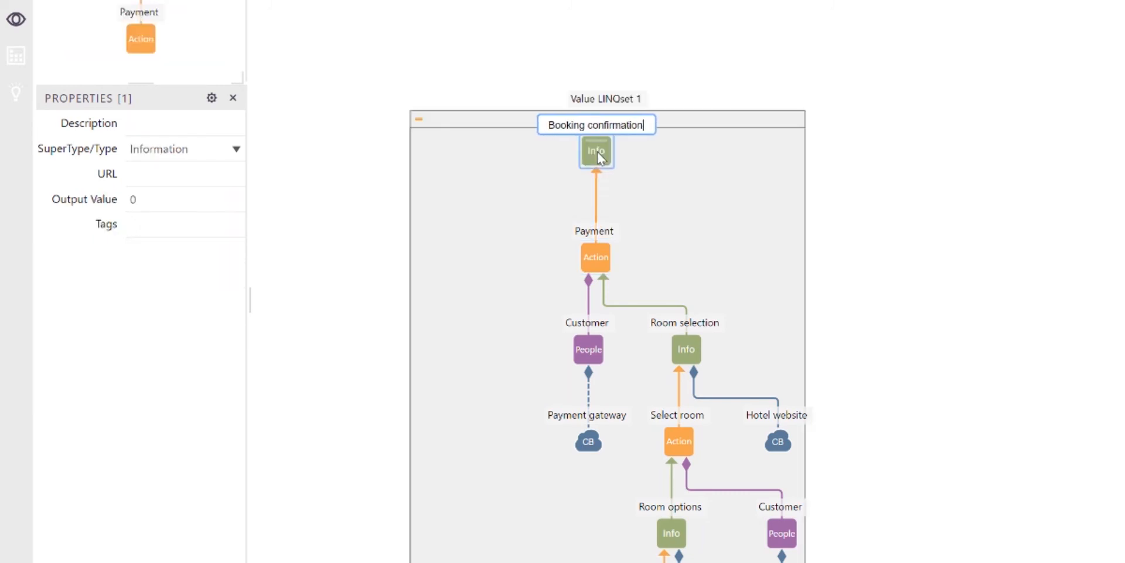
pyautogui.click(916, 195)
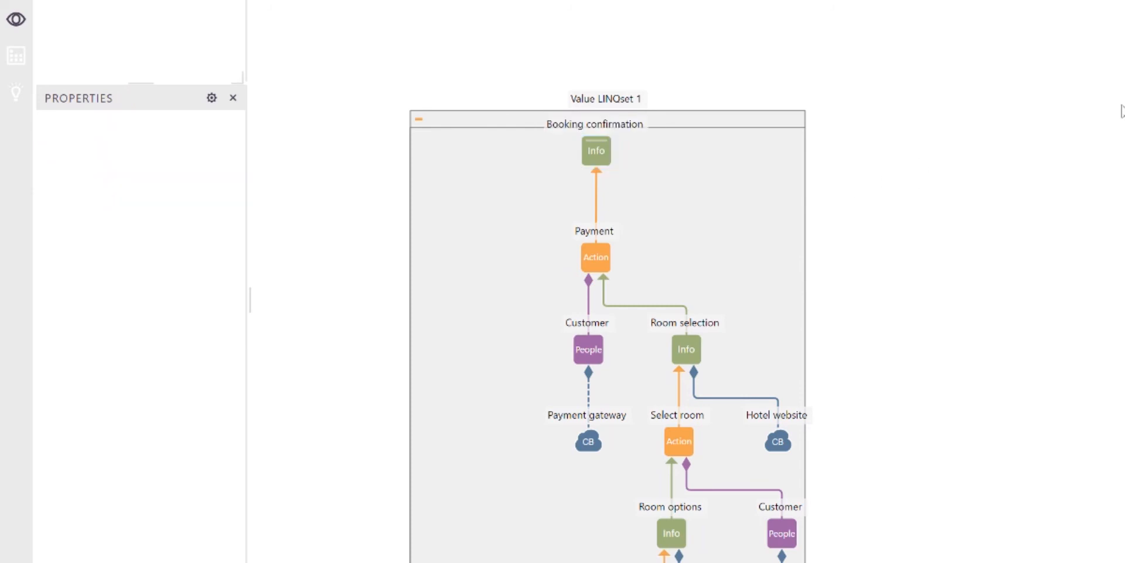
# - Add a System named "Email" to the Booking confirmation node
pyautogui.moveTo(644, 106); pyautogui.dragTo(613, 149)
pyautogui.press('F2')
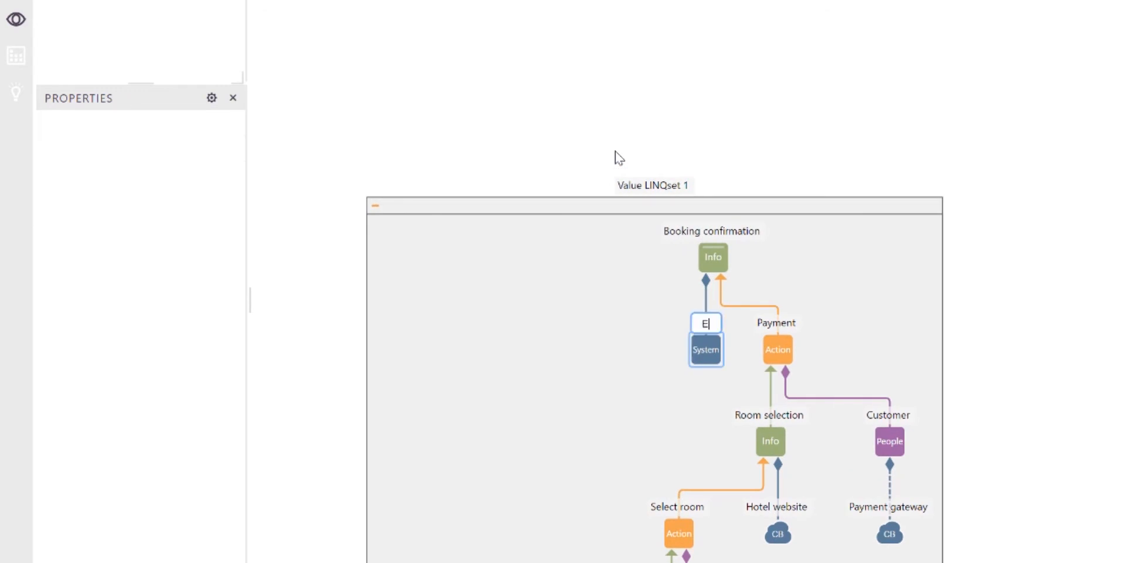
pyautogui.write('Email')
pyautogui.click(710, 150)
# - Create an Outcome named "Customer satisfaction" linked from the Booking confirmation node, outside the Value LINQset
pyautogui.click(714, 260)
pyautogui.moveTo(722, 136); pyautogui.dragTo(718, 134)
pyautogui.scroll(-2, 724, 144)
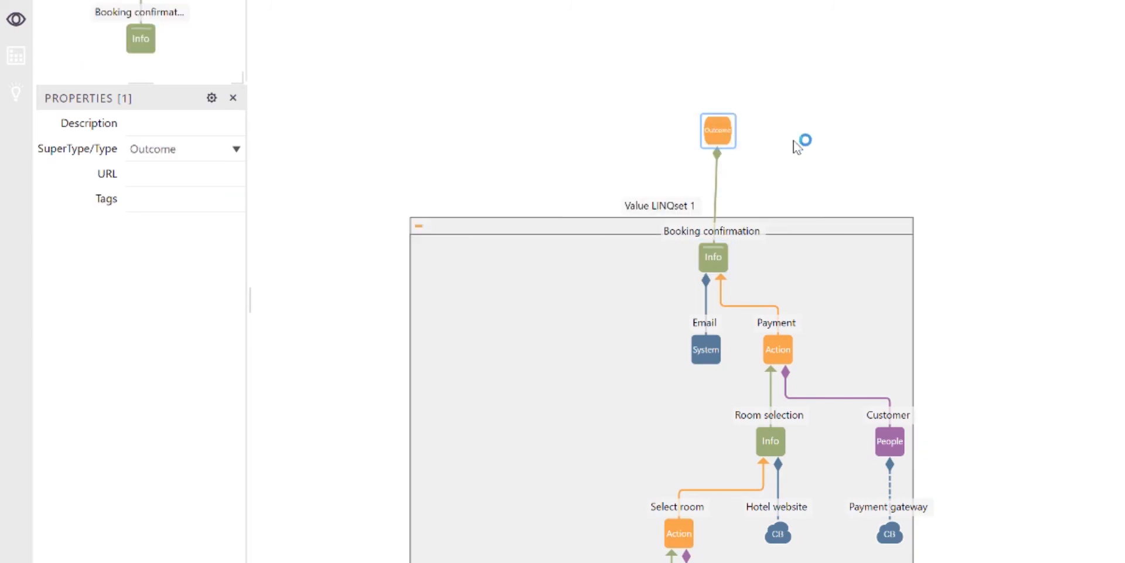
pyautogui.write('Customer satisfaction')
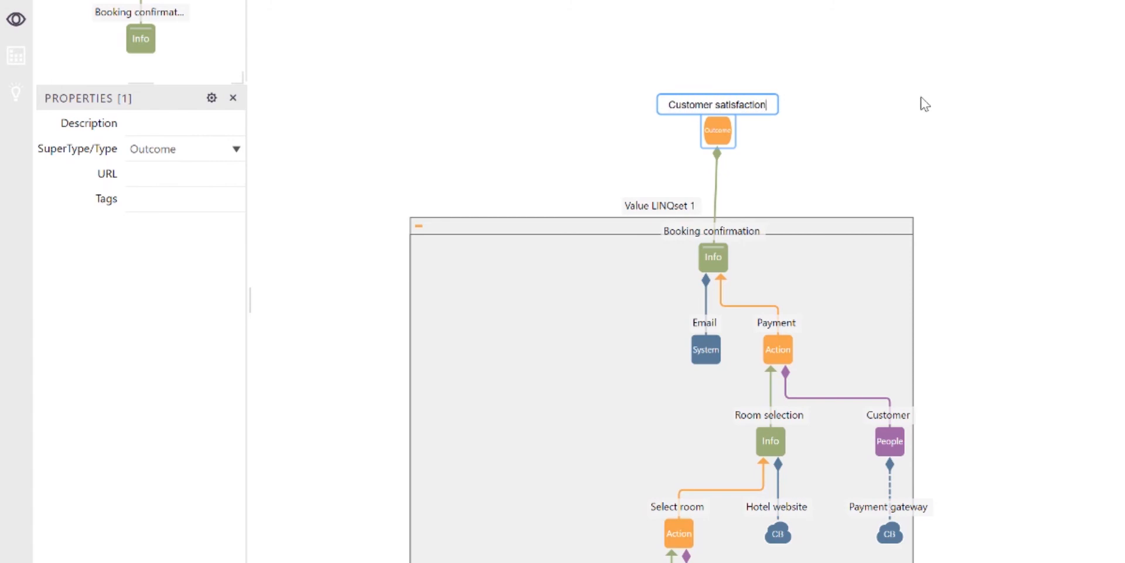
pyautogui.click(925, 105)
# - Add a second Outcome named "Room sold" linked from the Booking confirmation node
pyautogui.moveTo(907, 201); pyautogui.dragTo(720, 260)
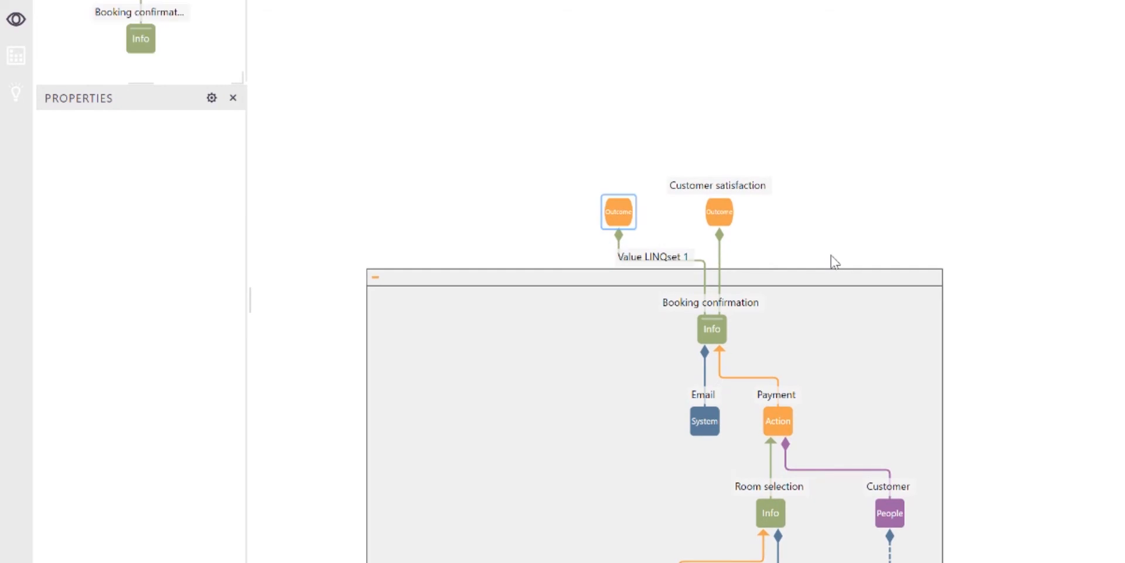
pyautogui.write('Room sold')
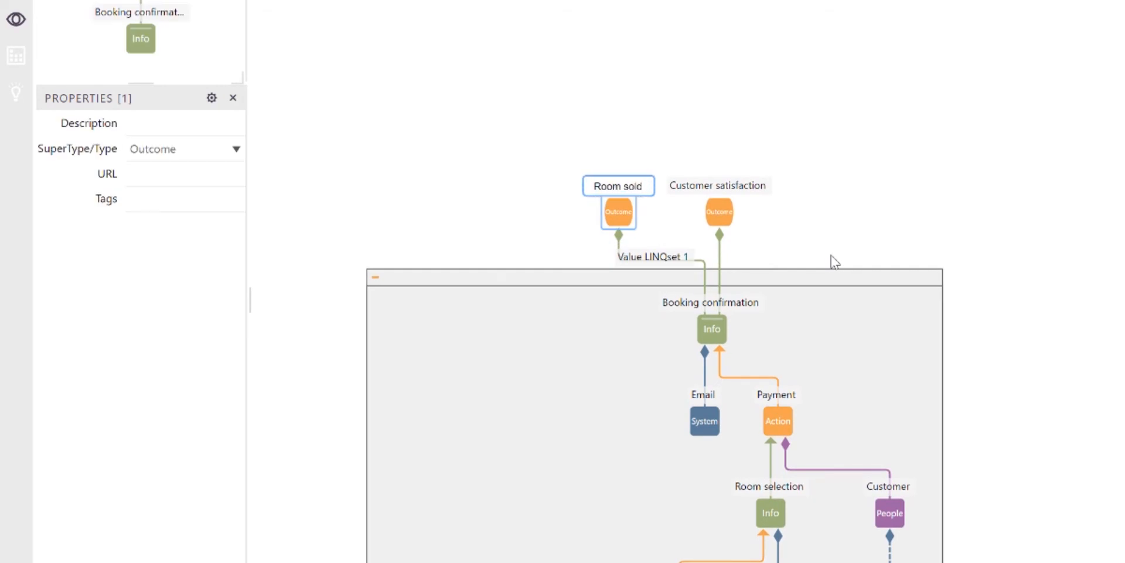
pyautogui.click(868, 219)
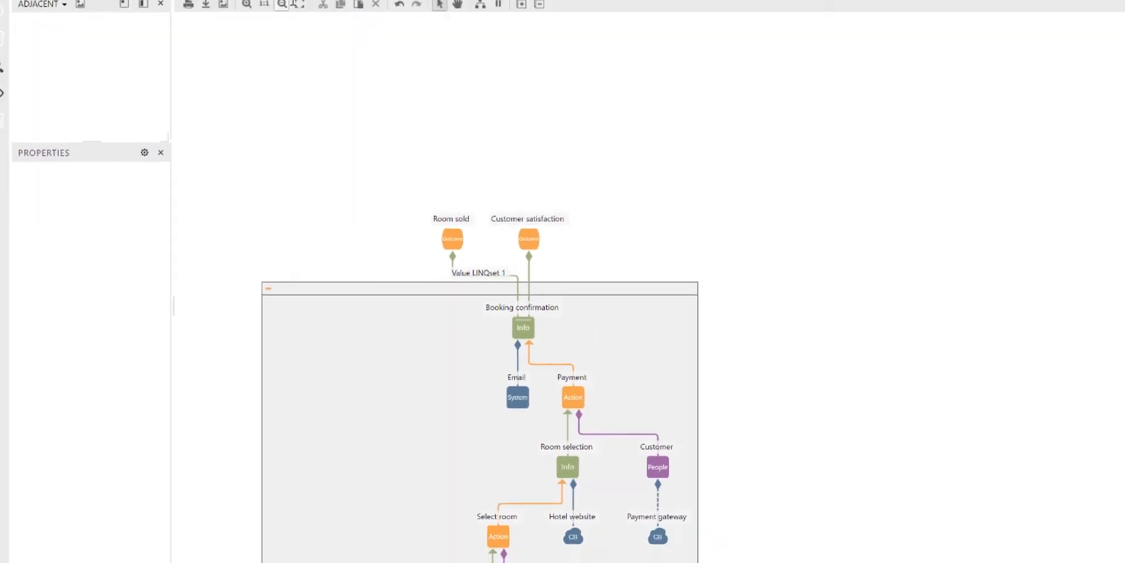